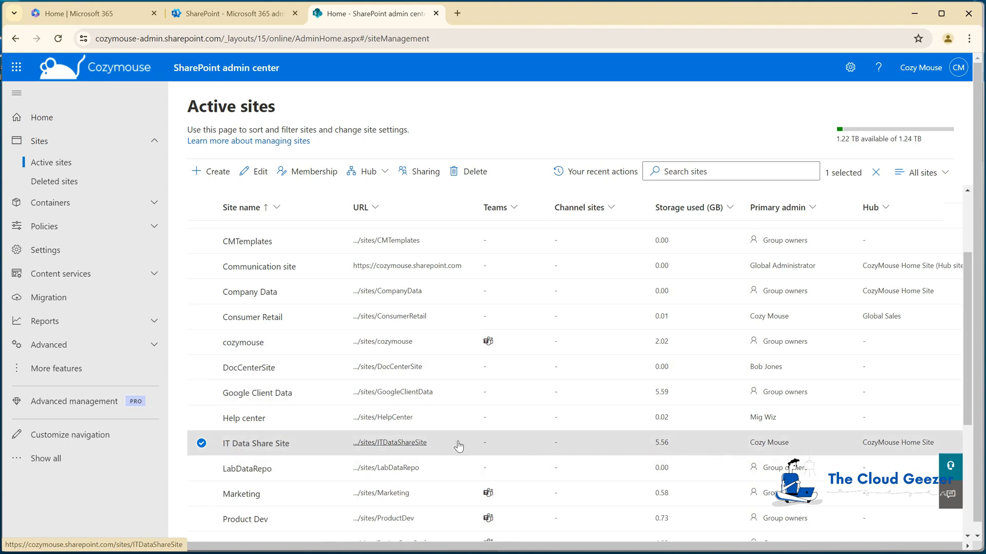
# Open the source IT Data Share Site and look through its Documents library, including the Active Clients folder.
pyautogui.click(414, 442)
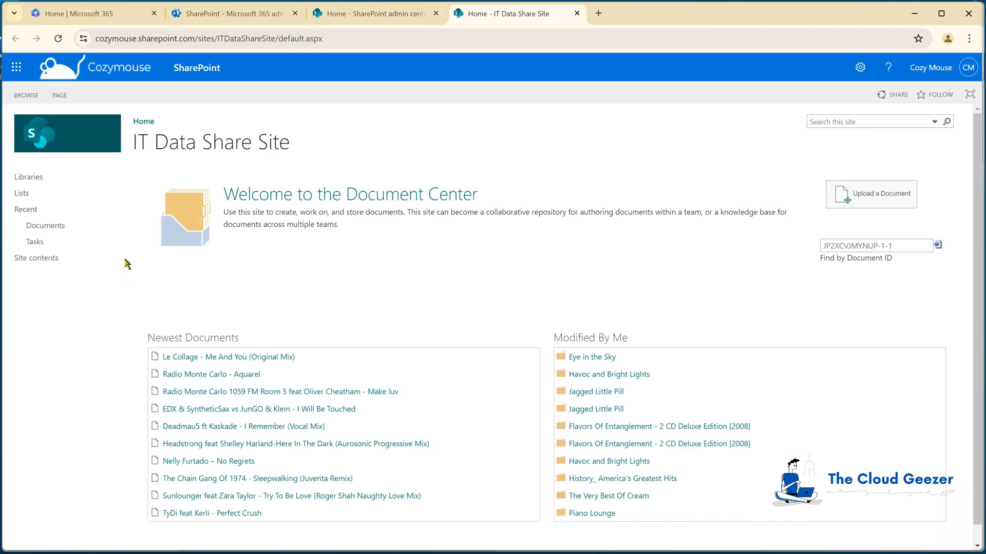
pyautogui.click(38, 226)
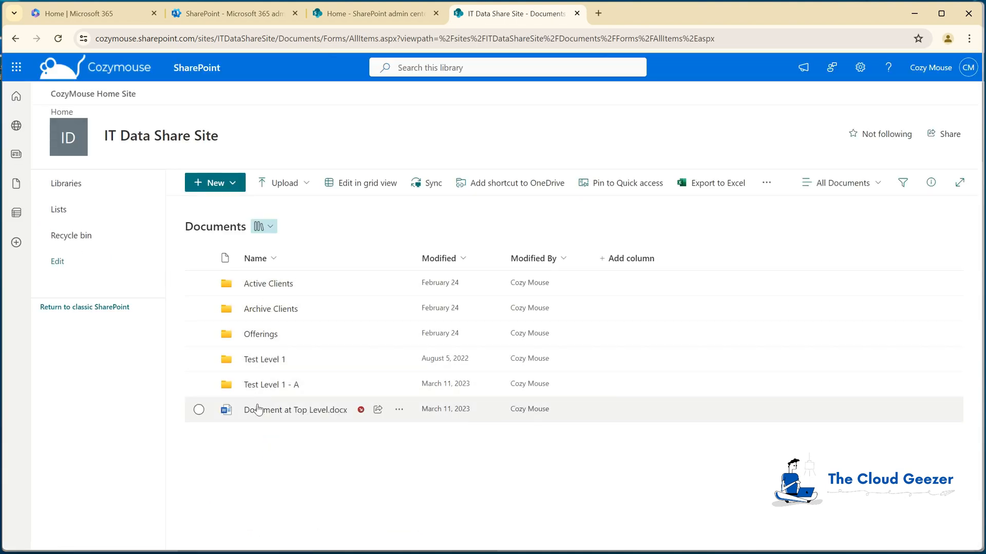
pyautogui.click(267, 283)
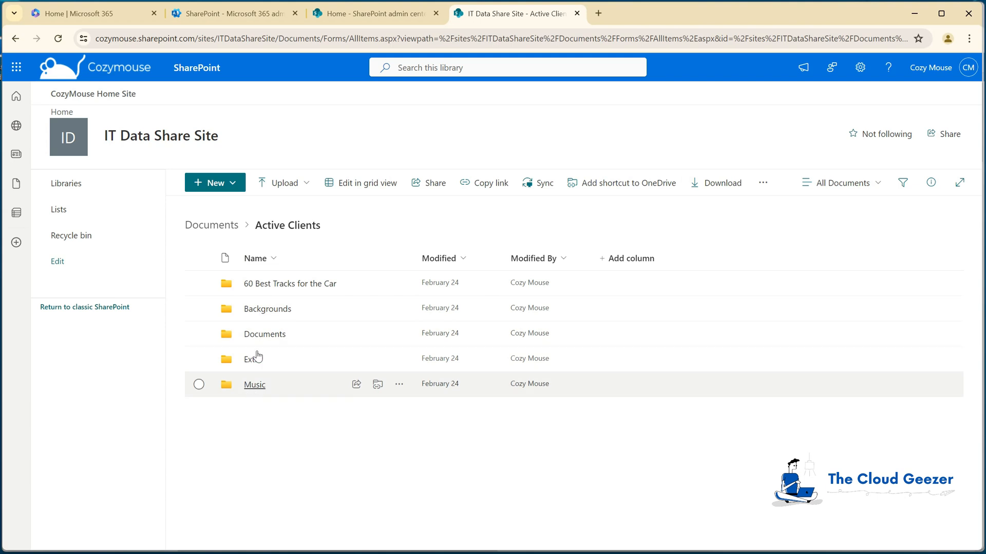
pyautogui.click(220, 225)
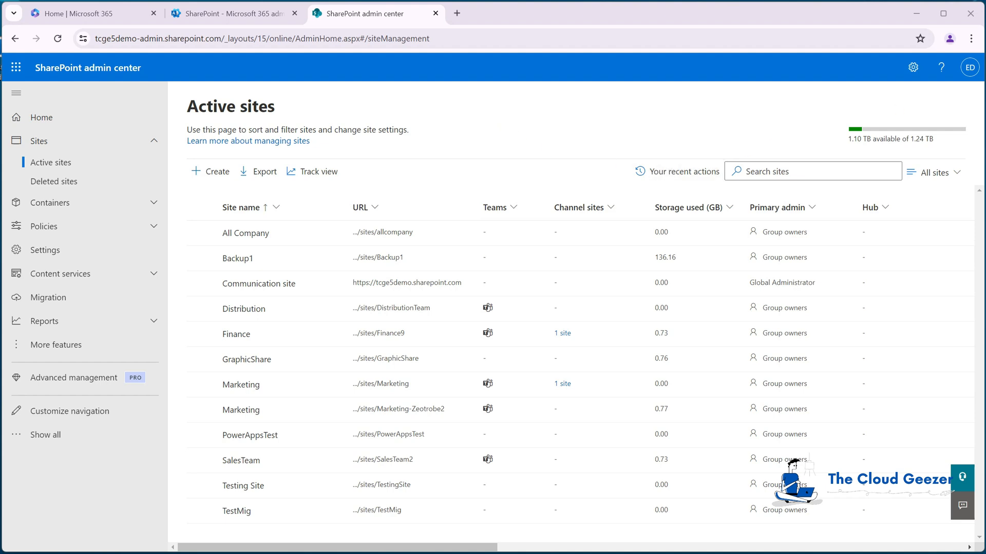
# Start creating a team site in the destination tenant using Microsoft's Standard team template.
pyautogui.click(211, 173)
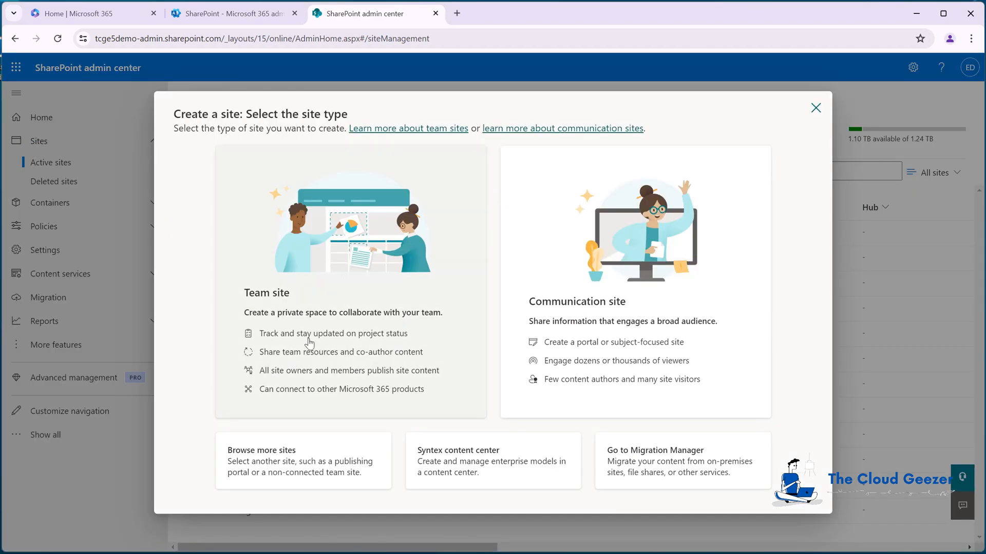
pyautogui.click(295, 281)
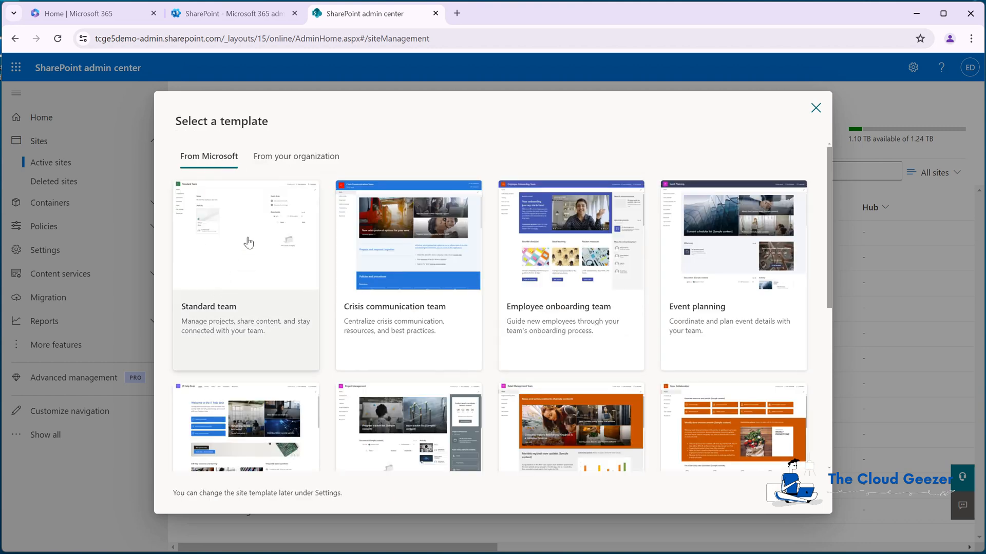
pyautogui.click(249, 243)
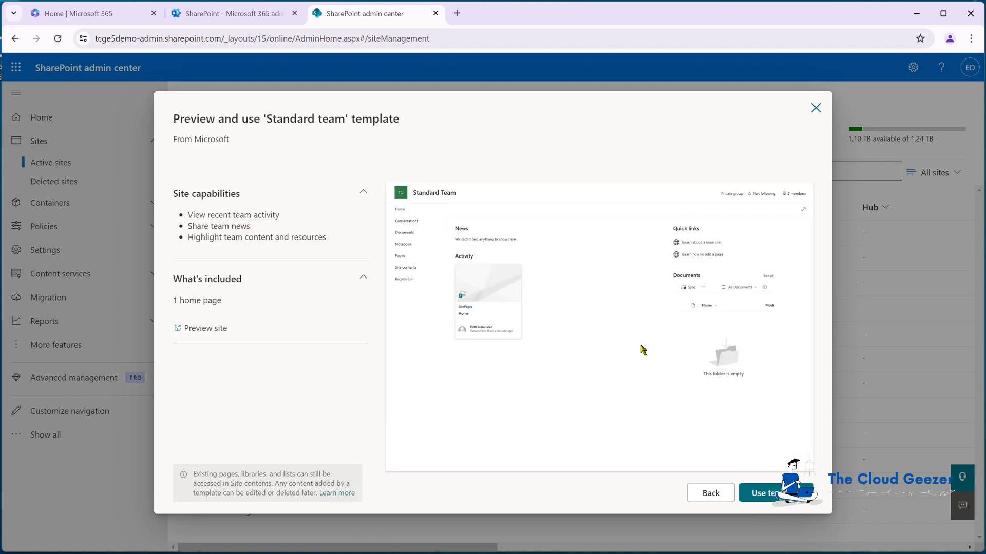
pyautogui.click(770, 494)
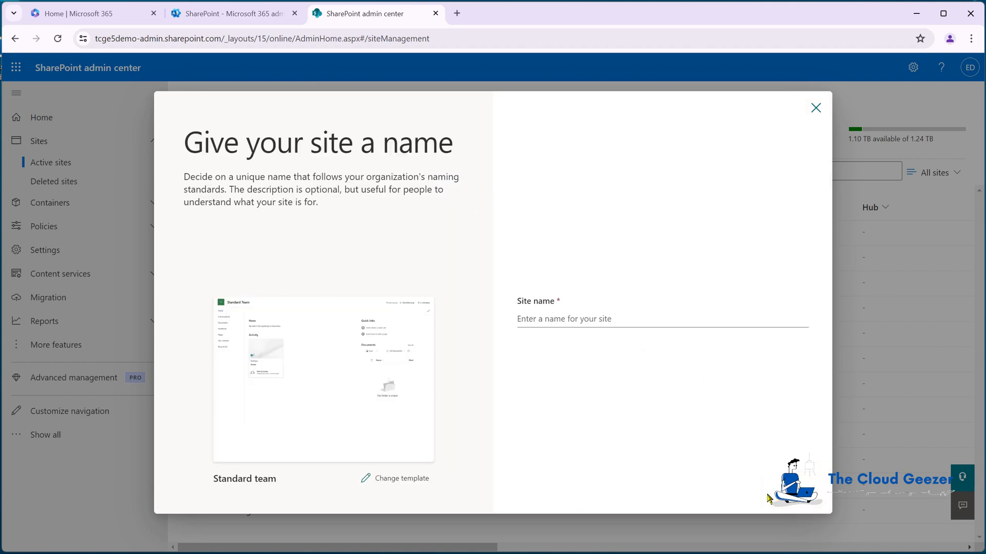
# Name the site IT Data Share and assign the migration service account as group owner.
pyautogui.click(652, 321)
pyautogui.write('IT ')
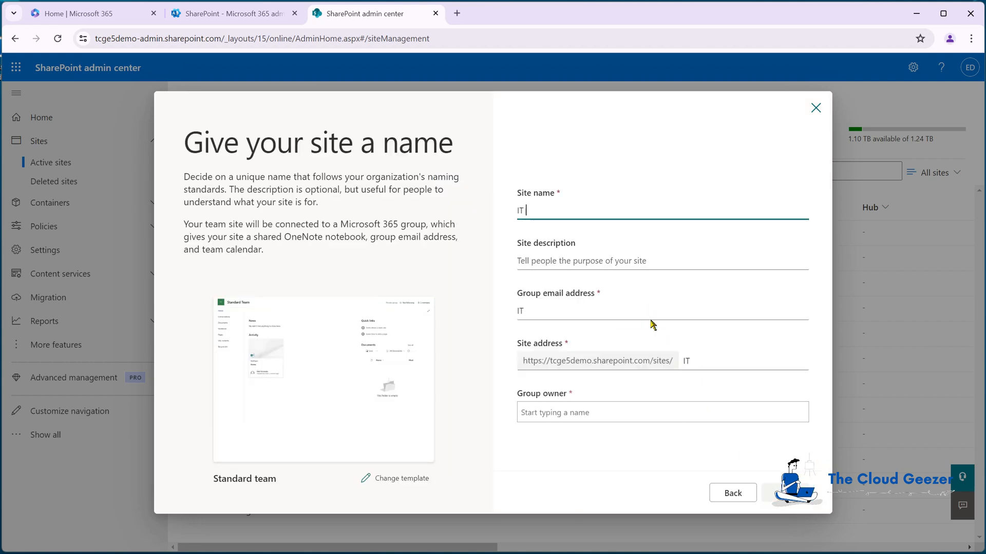
pyautogui.write('Data Share')
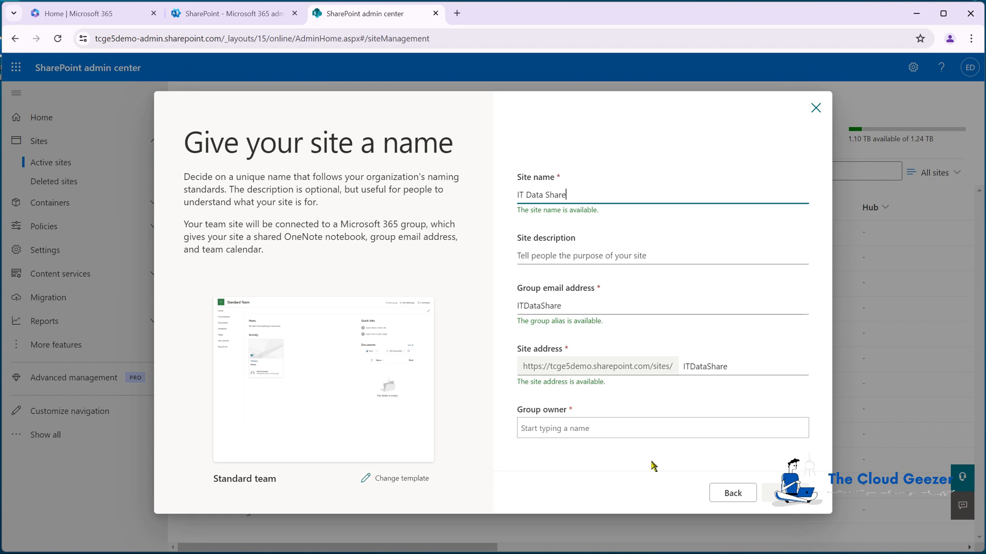
pyautogui.click(609, 428)
pyautogui.write('mig')
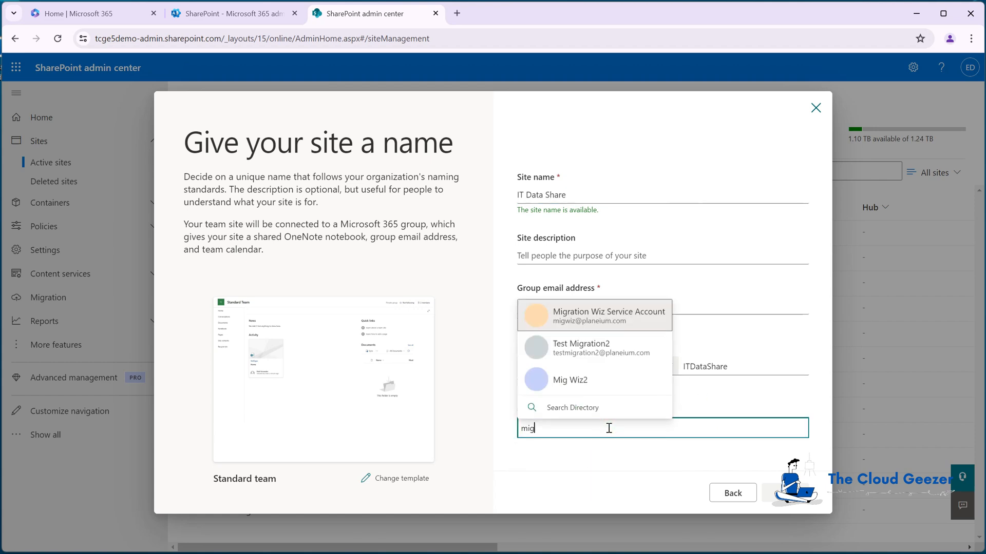
pyautogui.click(583, 308)
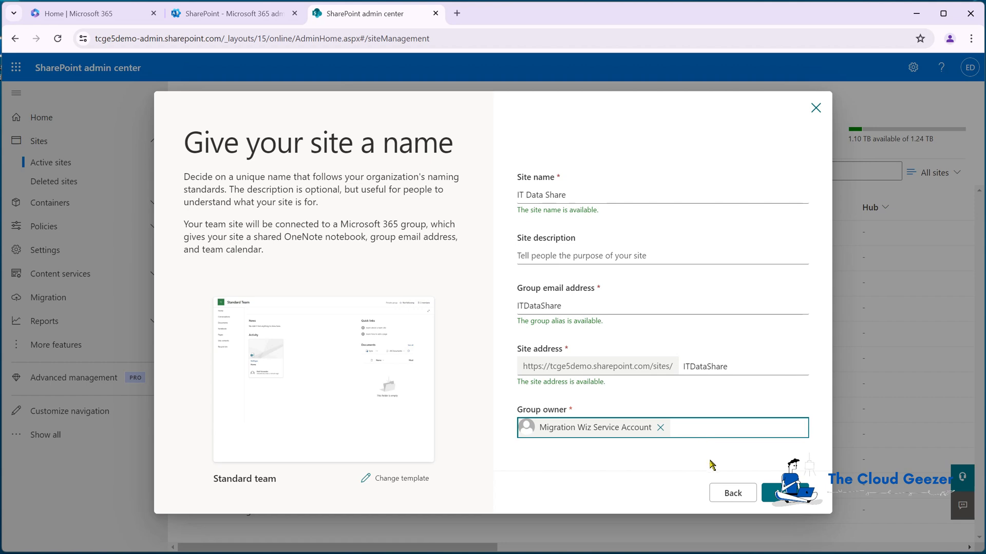
# Create the site with private access, English language and the Mountain Time zone, without adding extra members.
pyautogui.click(784, 493)
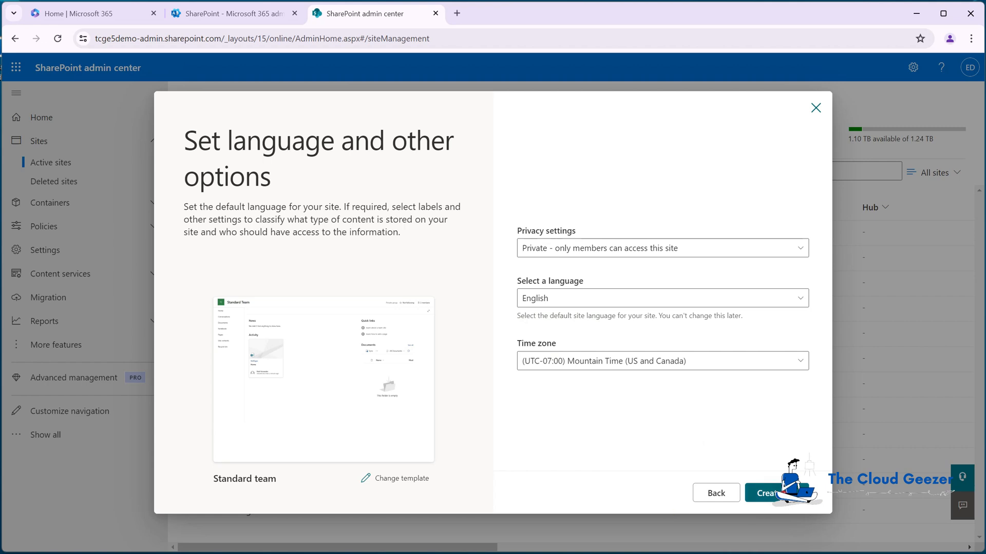
pyautogui.click(765, 493)
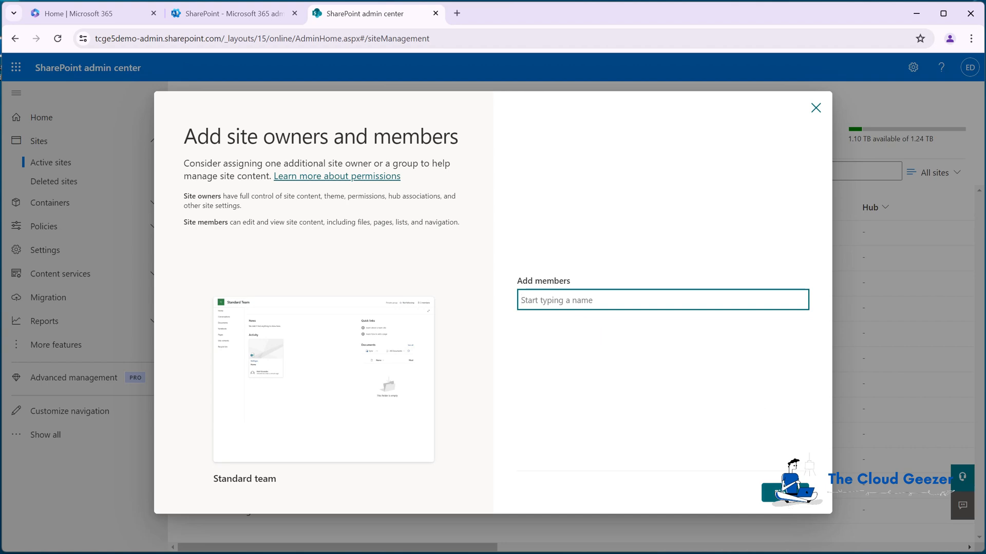
pyautogui.click(785, 492)
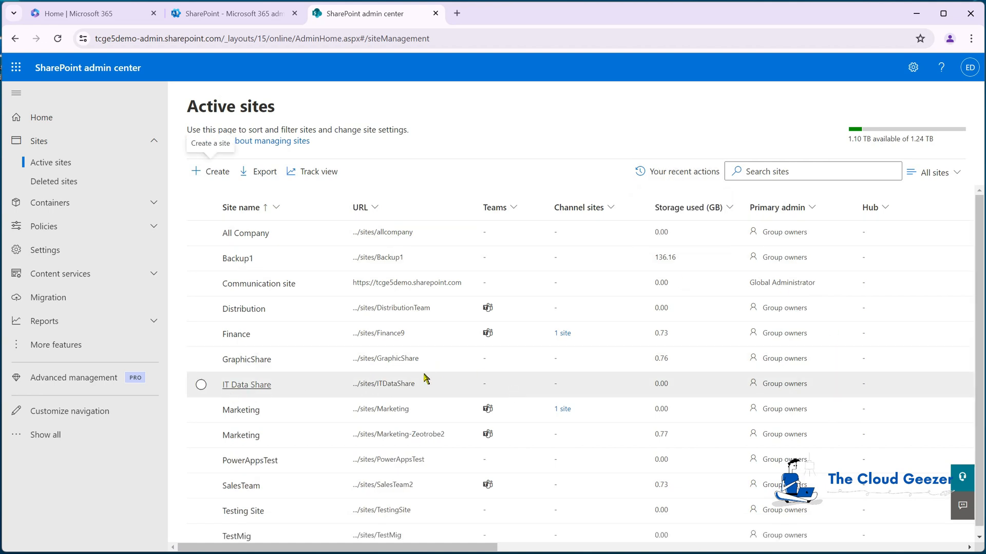
# Open the new IT Data Share site and view its Documents library.
pyautogui.click(387, 385)
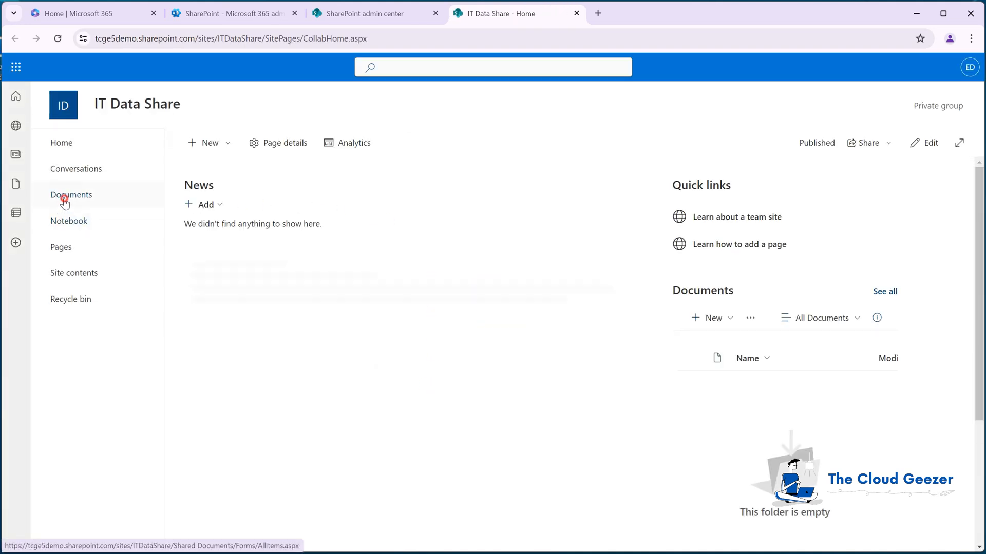
pyautogui.click(63, 199)
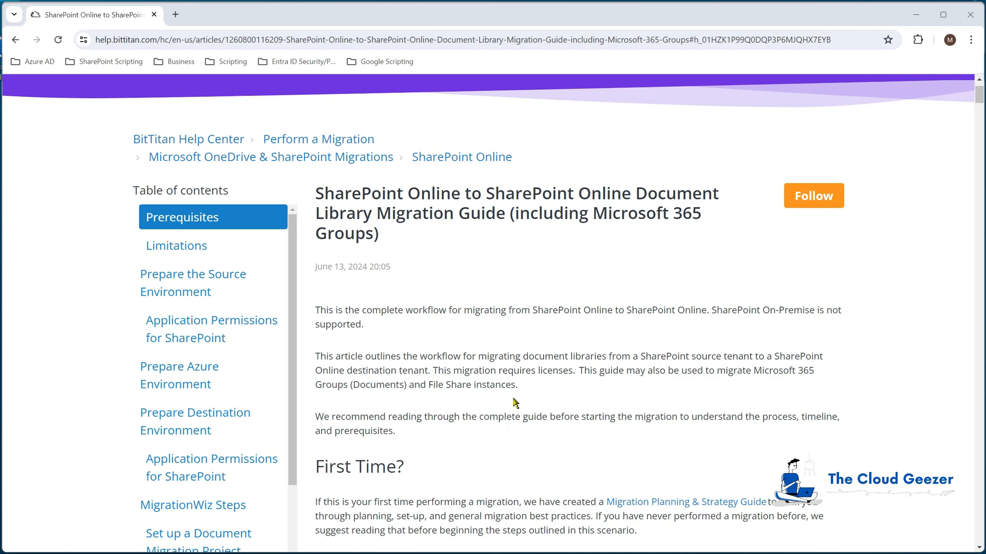
# Read BitTitan's SharePoint Online migration guide from the introduction through limitations to the source environment's application permissions.
pyautogui.scroll(-1, 530, 388)
pyautogui.scroll(-7, 530, 387)
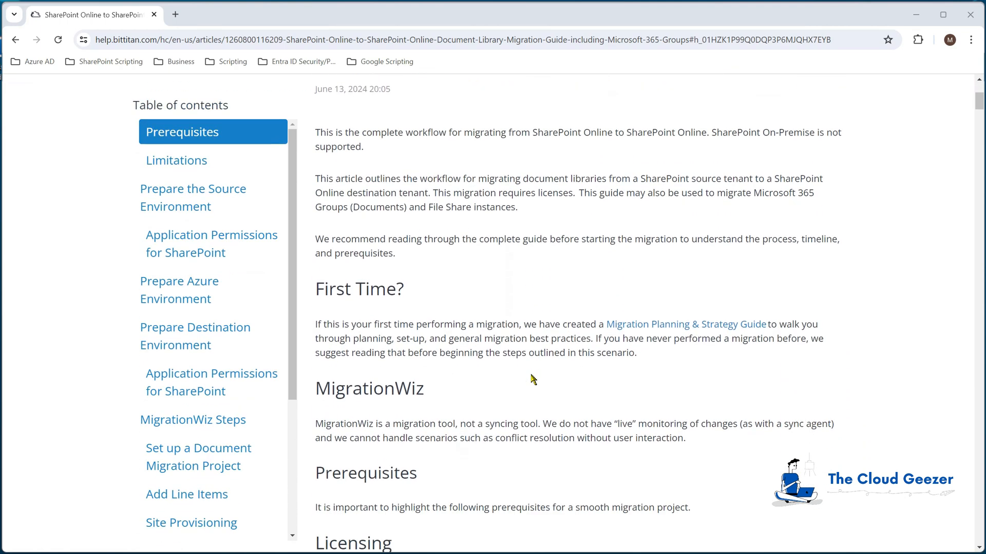
pyautogui.scroll(-10, 533, 379)
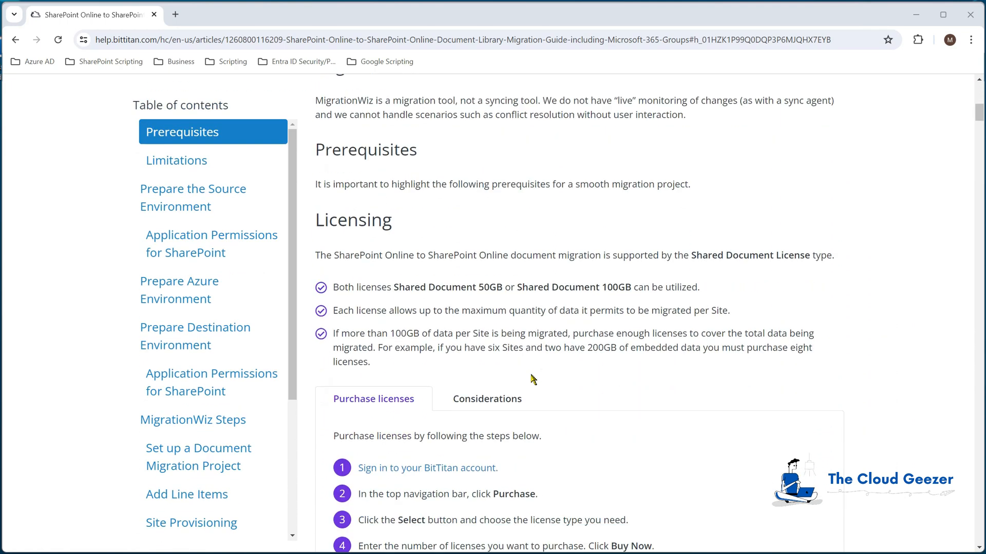
pyautogui.scroll(-8, 532, 379)
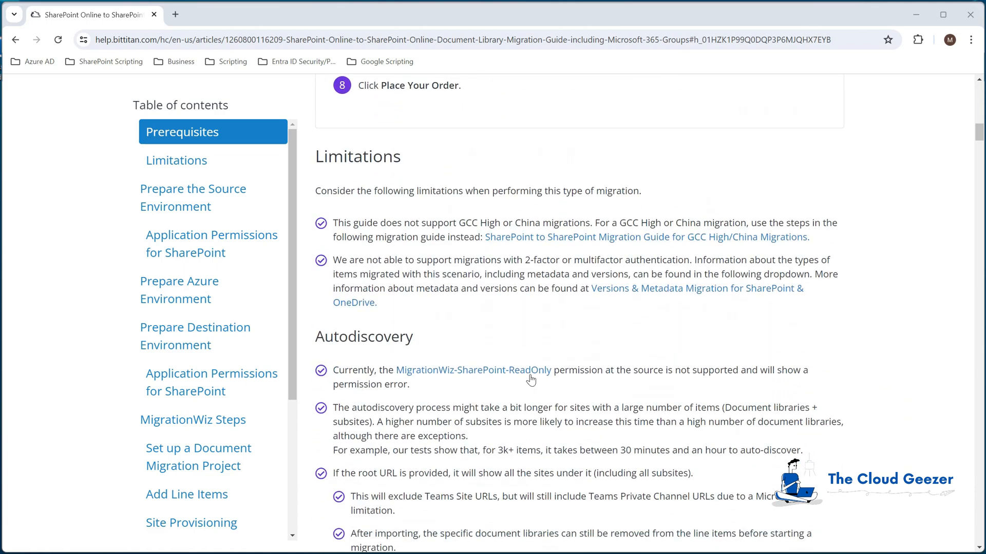
pyautogui.scroll(-9, 530, 380)
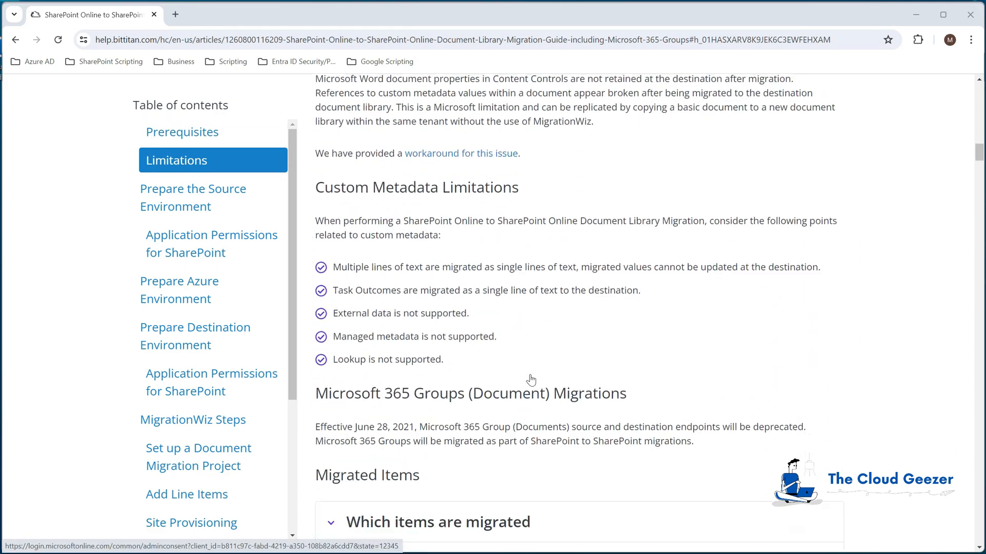
pyautogui.scroll(-7, 531, 379)
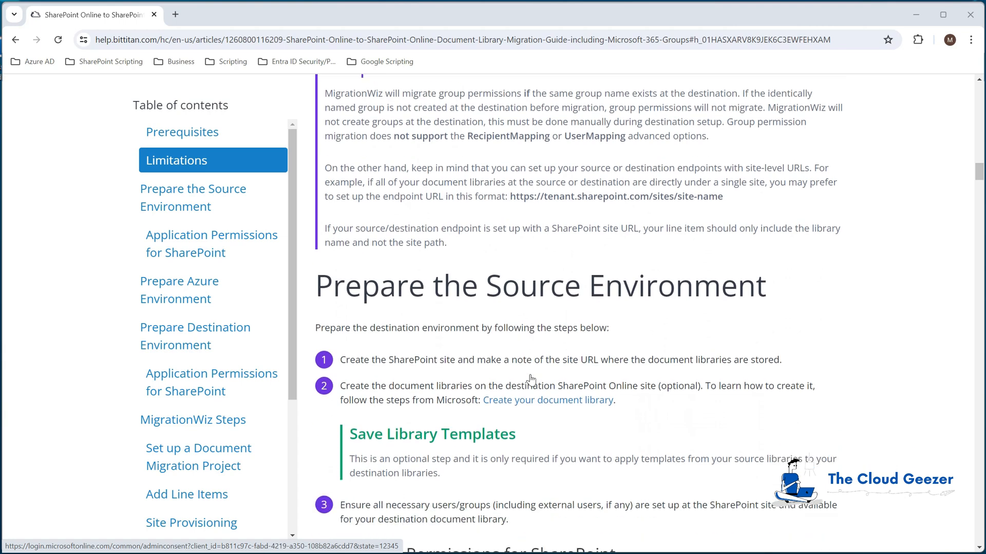
pyautogui.scroll(-7, 530, 379)
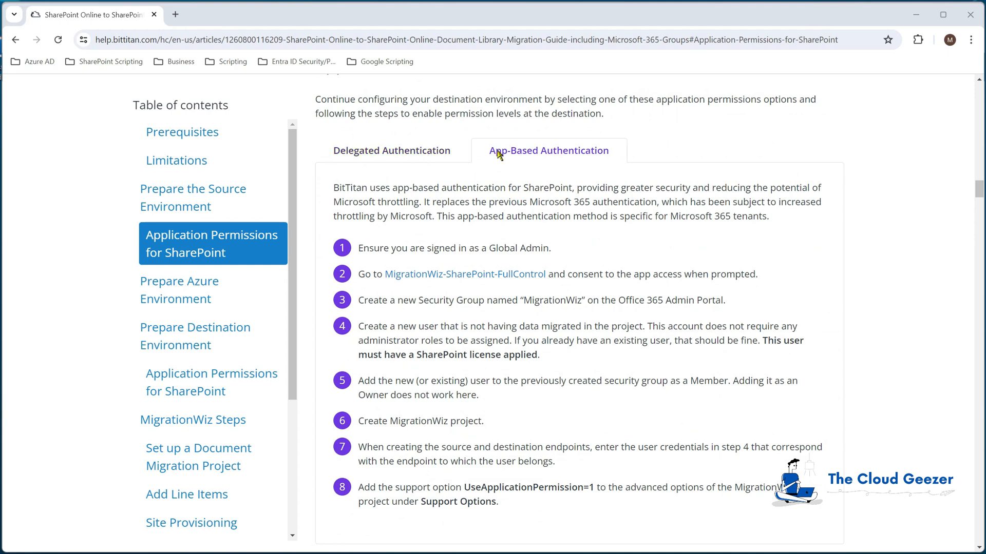
# Compare the Delegated Authentication and App-Based Authentication instructions in the guide's Application Permissions for SharePoint section.
pyautogui.click(416, 150)
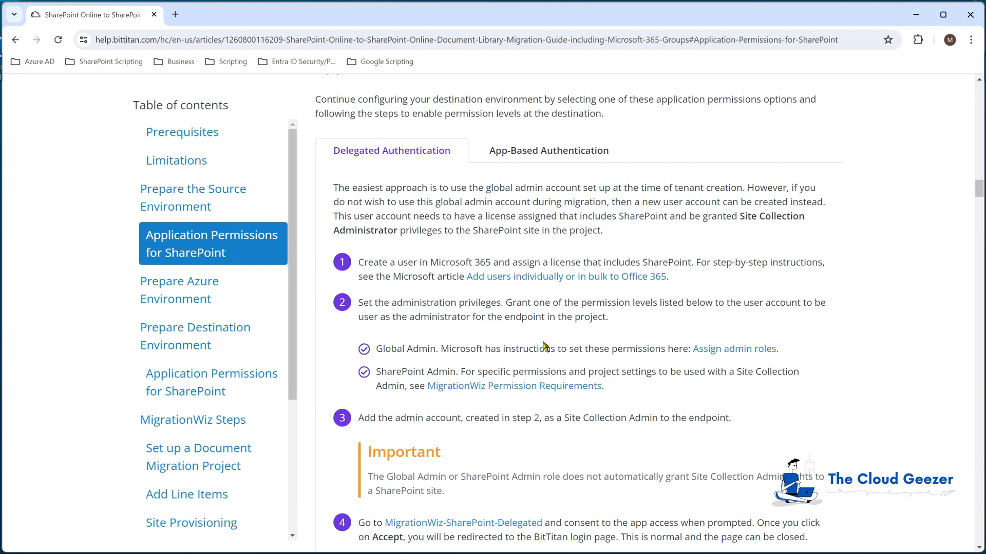
pyautogui.scroll(-1, 574, 398)
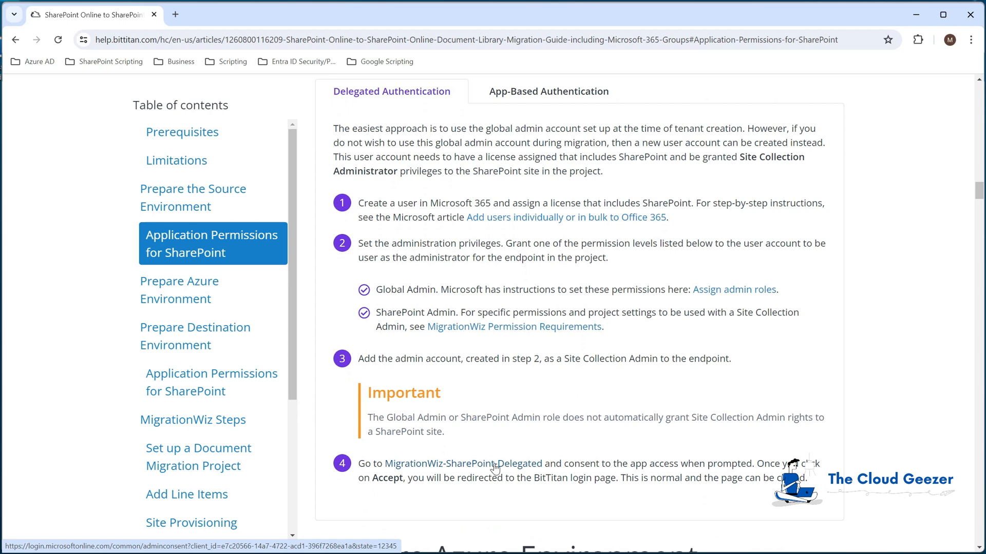
pyautogui.scroll(1, 467, 469)
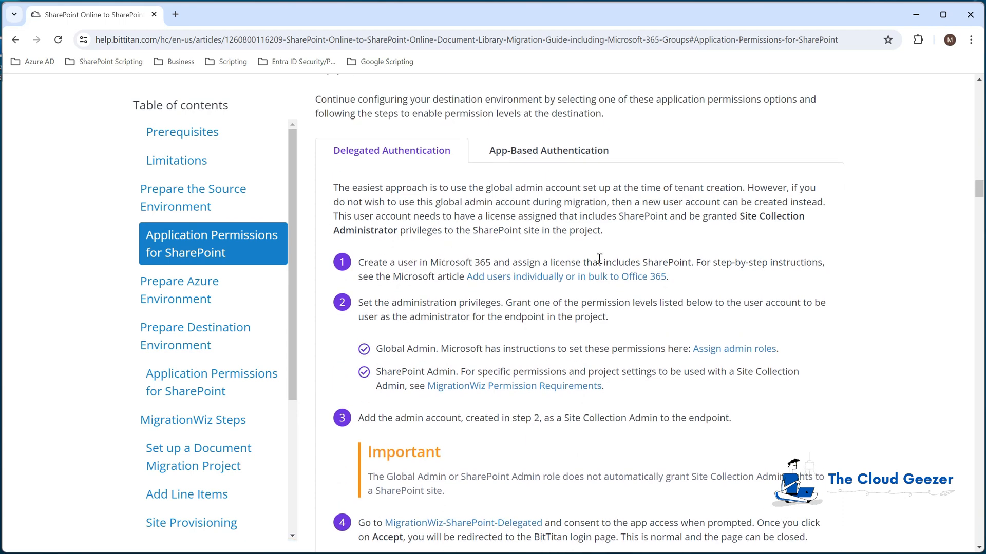
pyautogui.scroll(-1, 492, 356)
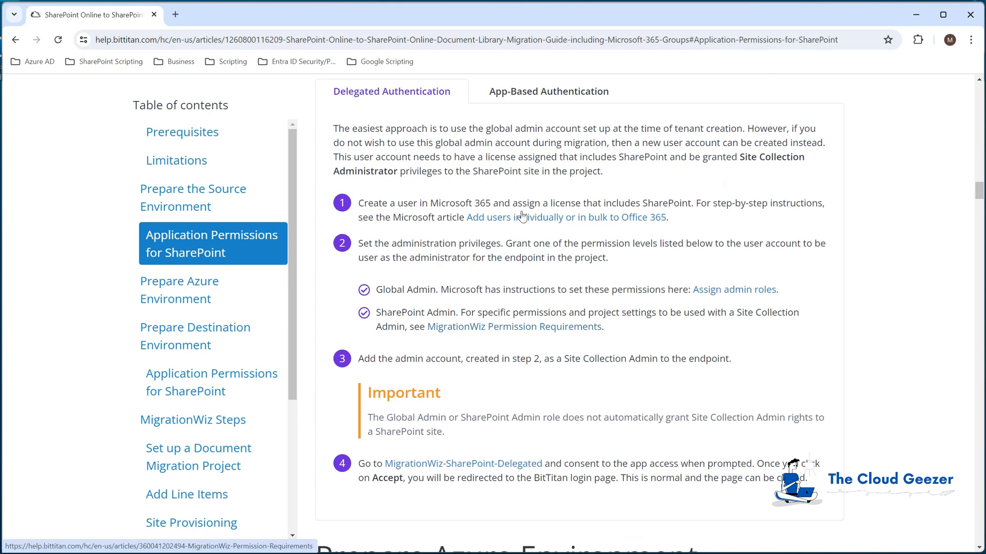
pyautogui.click(581, 93)
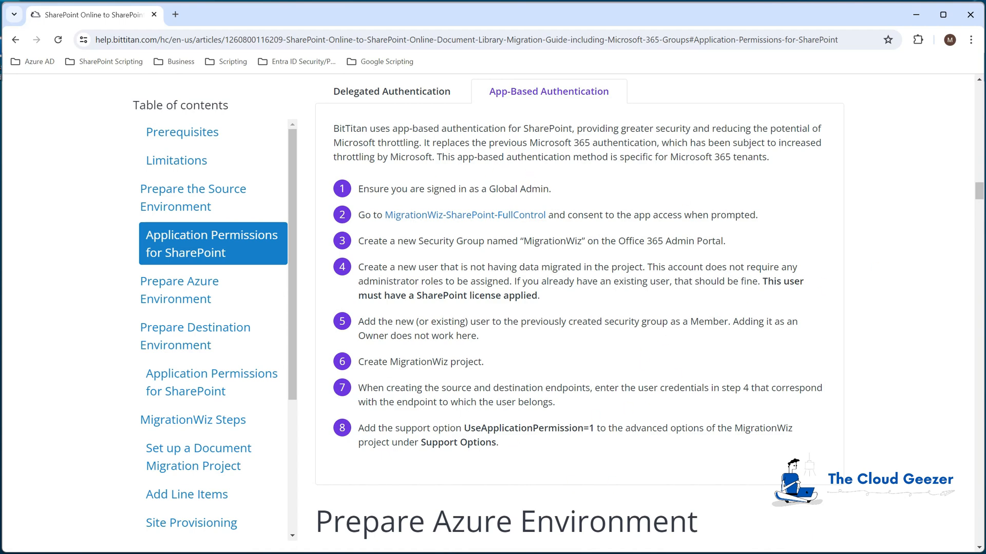
# Switch to the source tenant's Microsoft 365 admin center and browse its security groups for MigrationWiz.
pyautogui.hotkey('alt', 'Tab')
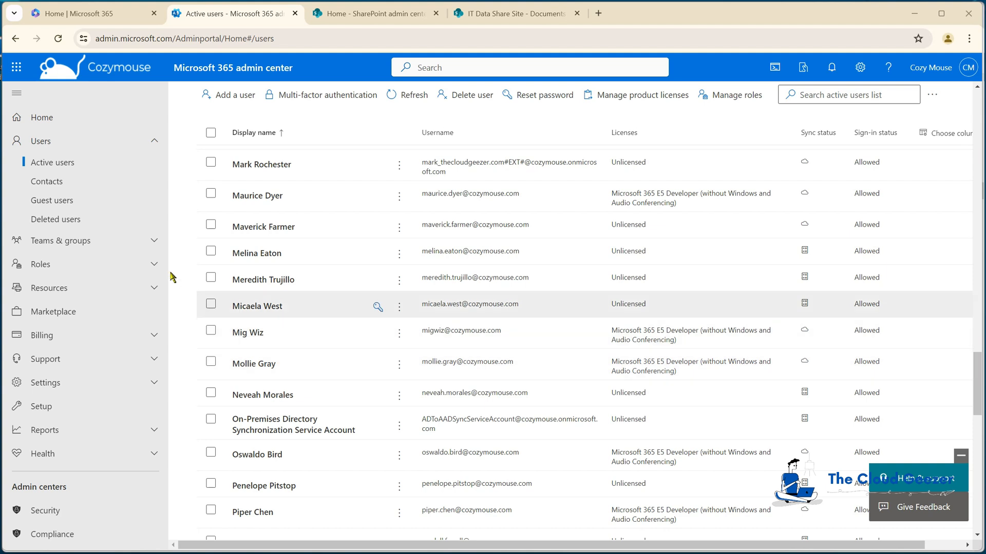
pyautogui.click(152, 241)
pyautogui.click(67, 263)
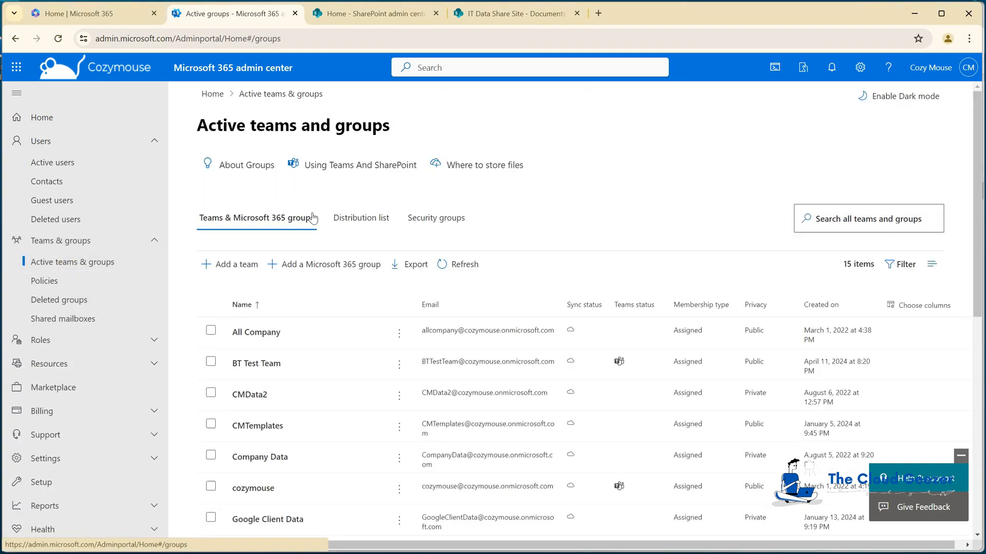
pyautogui.click(442, 222)
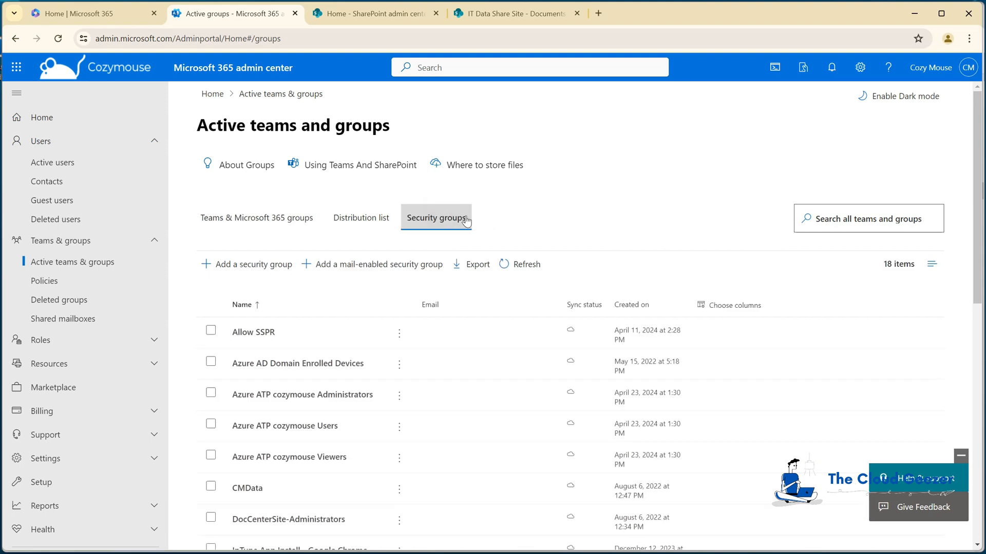
pyautogui.scroll(-7, 229, 411)
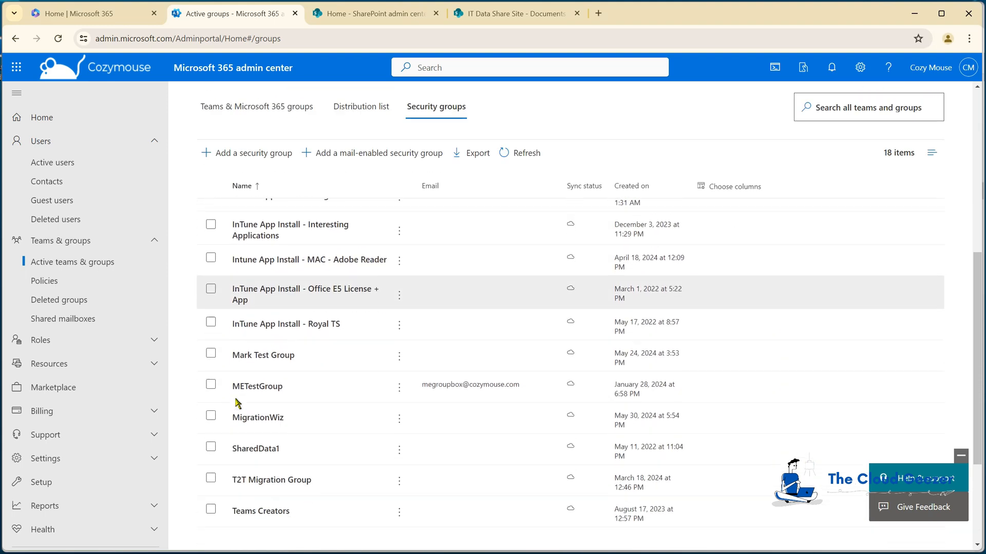
# Check the general details and members of the MigrationWiz security group, and close its details.
pyautogui.click(265, 418)
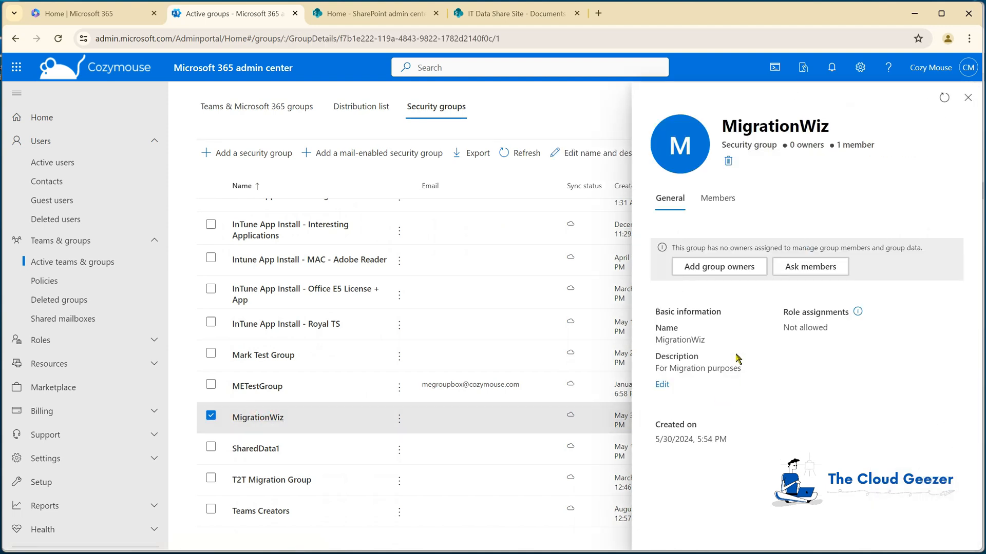
pyautogui.click(723, 200)
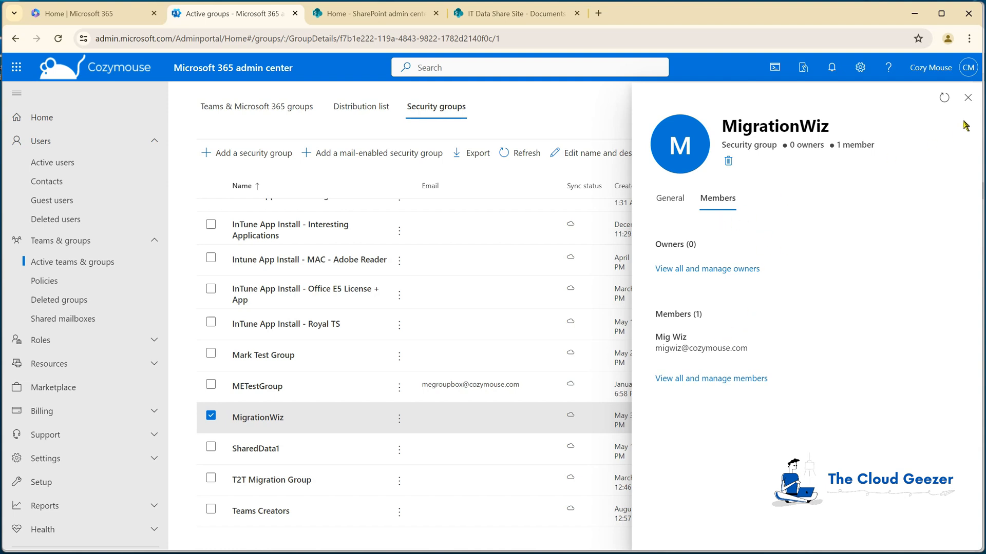
pyautogui.click(967, 97)
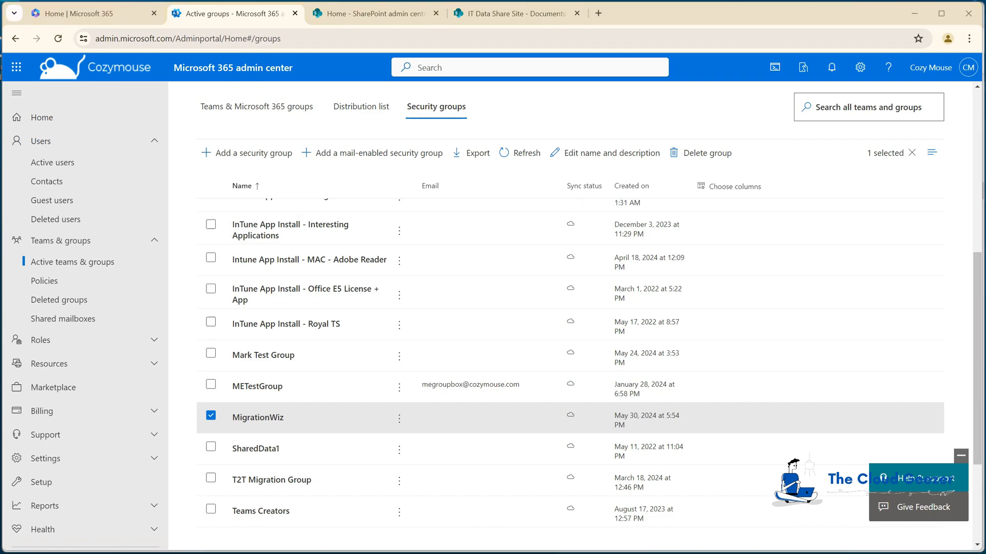
# Grant the MigrationWiz-SharePoint-FullControl app admin consent in the Cozymouse source tenant, using the consent link copied from BitTitan's guide.
pyautogui.hotkey('alt', 'Tab')
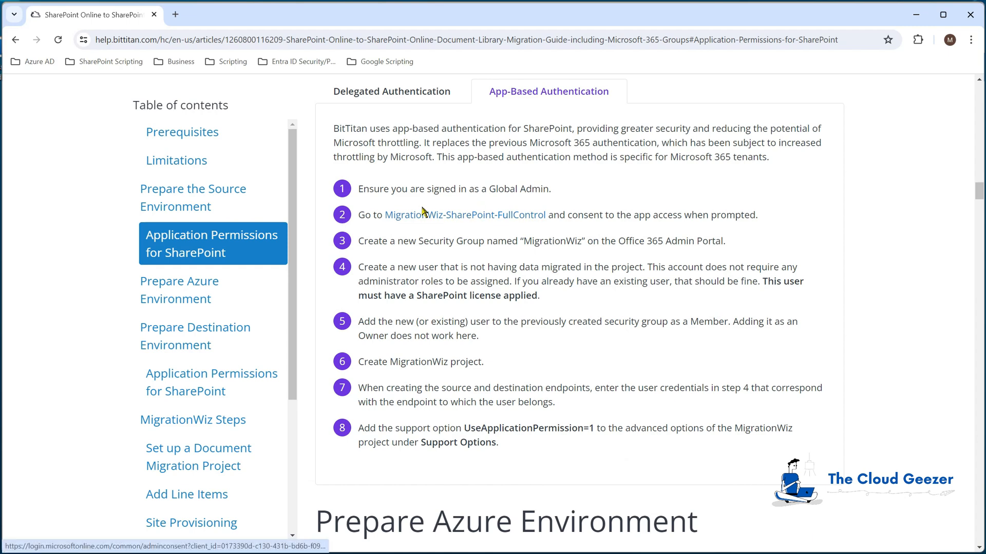
pyautogui.rightClick(466, 218)
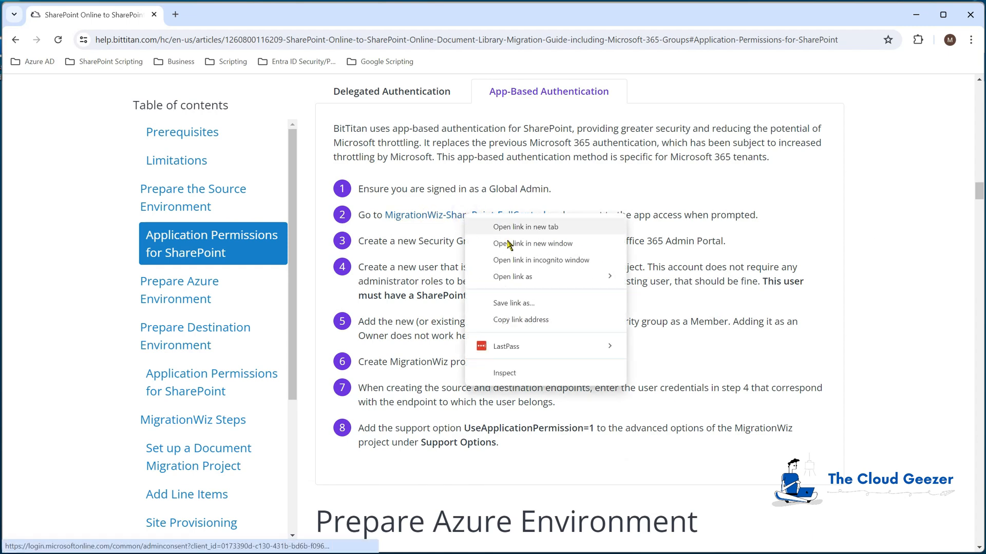
pyautogui.click(523, 321)
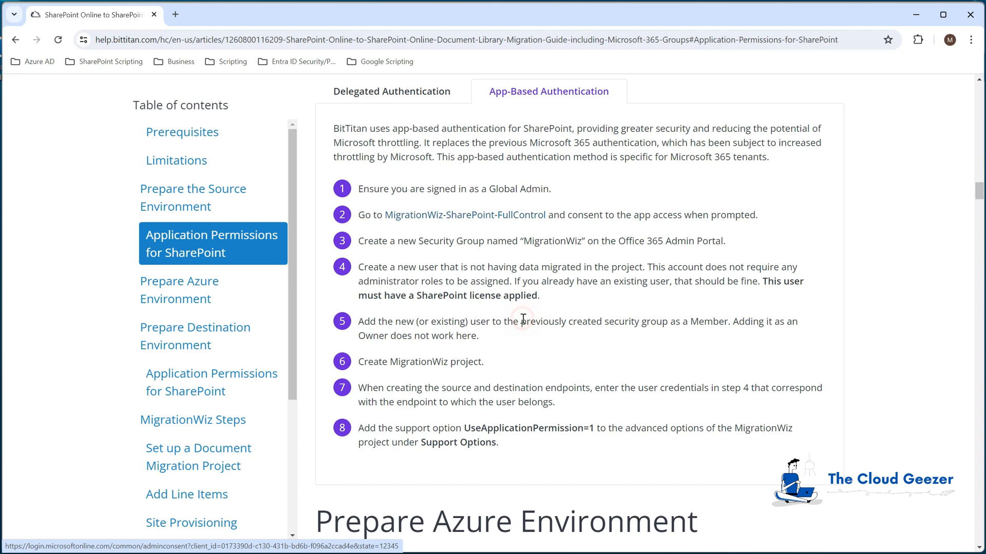
pyautogui.hotkey('alt', 'Tab')
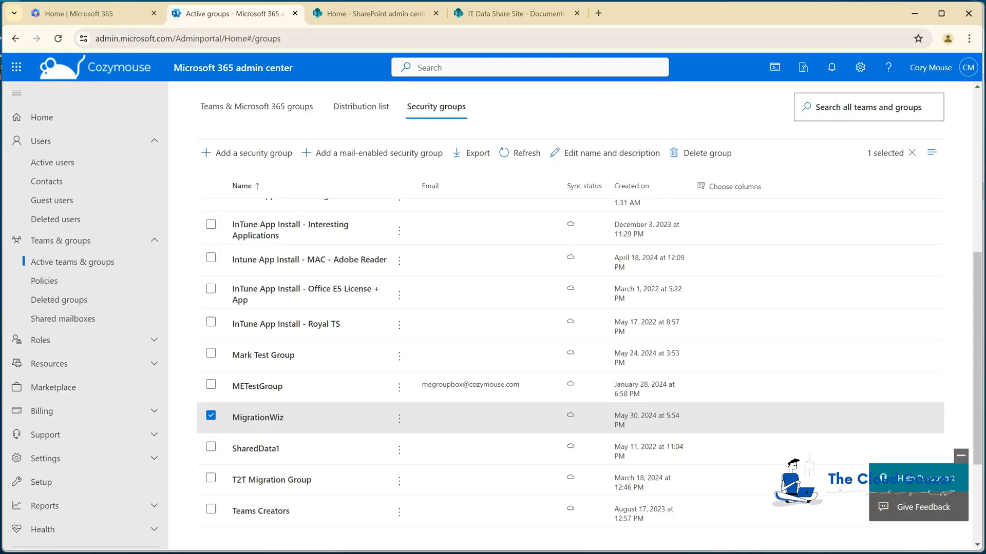
pyautogui.click(598, 13)
pyautogui.rightClick(410, 43)
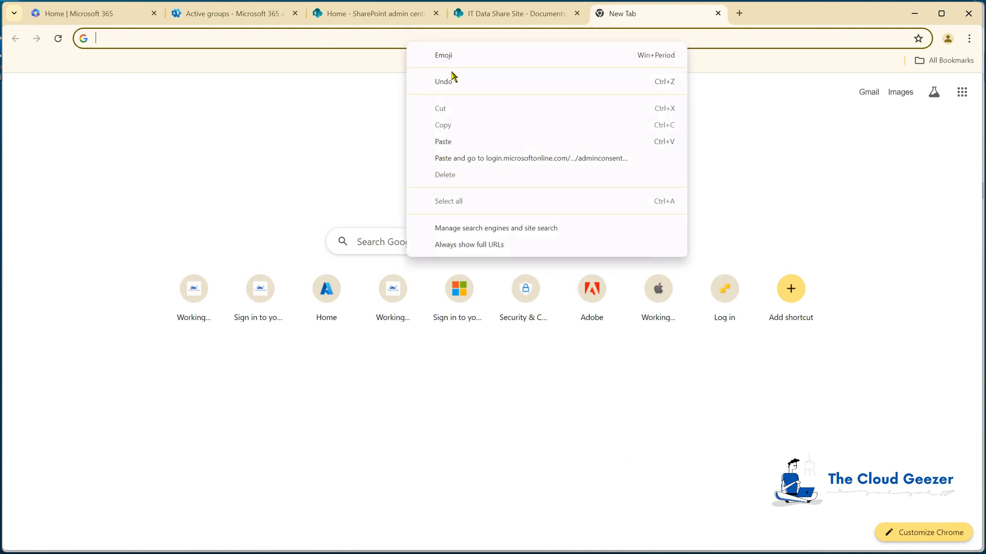
pyautogui.click(462, 159)
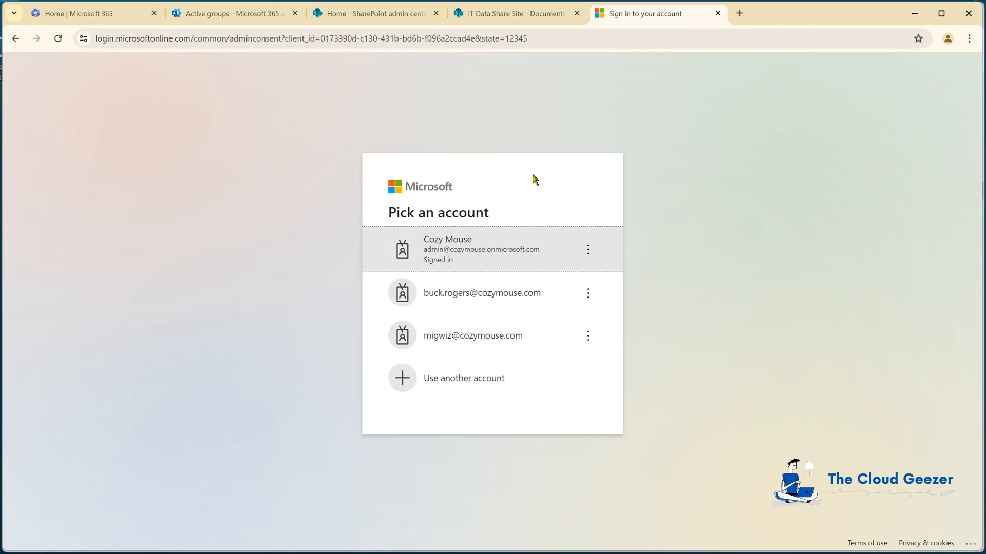
pyautogui.click(501, 250)
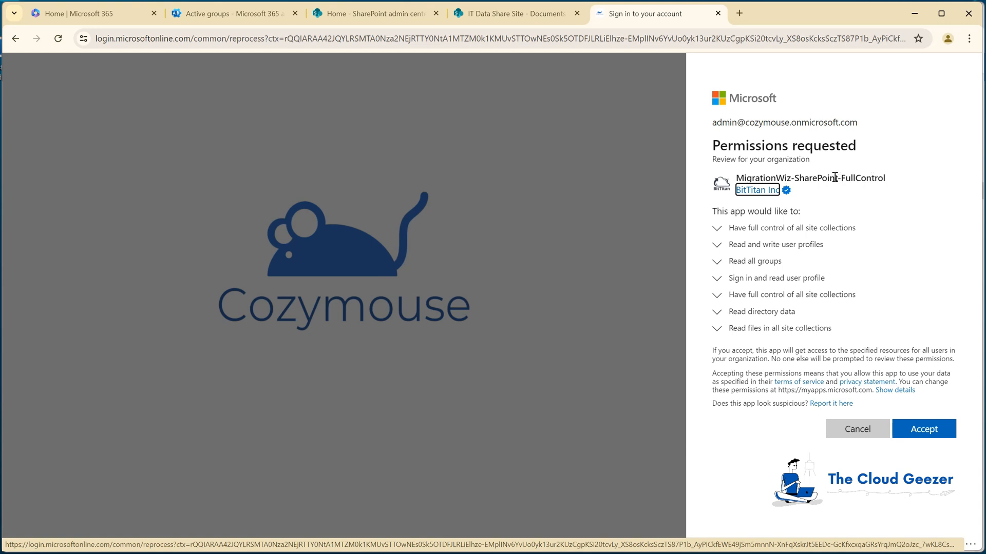
pyautogui.click(925, 431)
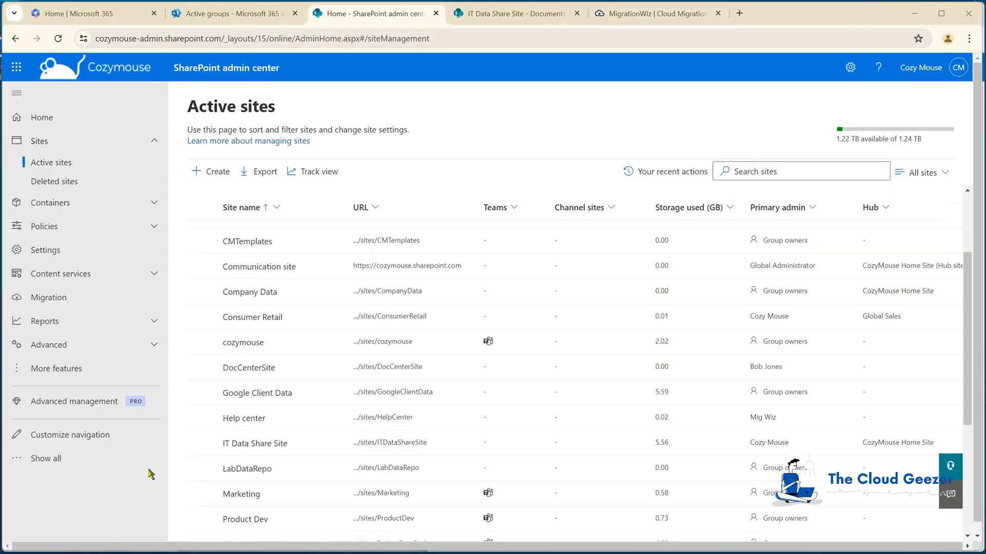
# Check the site admins of the source tenant's IT Data Share Site in the SharePoint admin center, and close the site details.
pyautogui.click(267, 445)
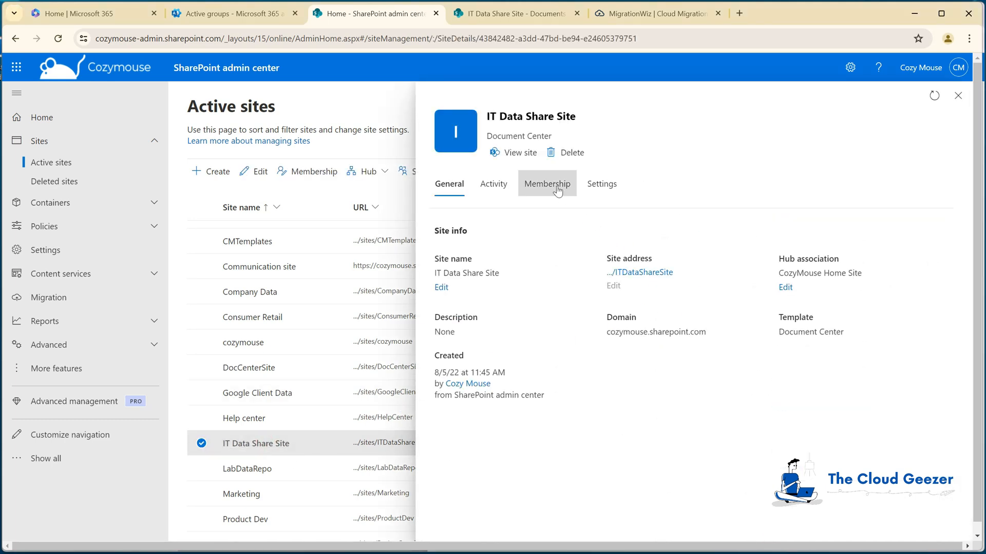
pyautogui.click(559, 191)
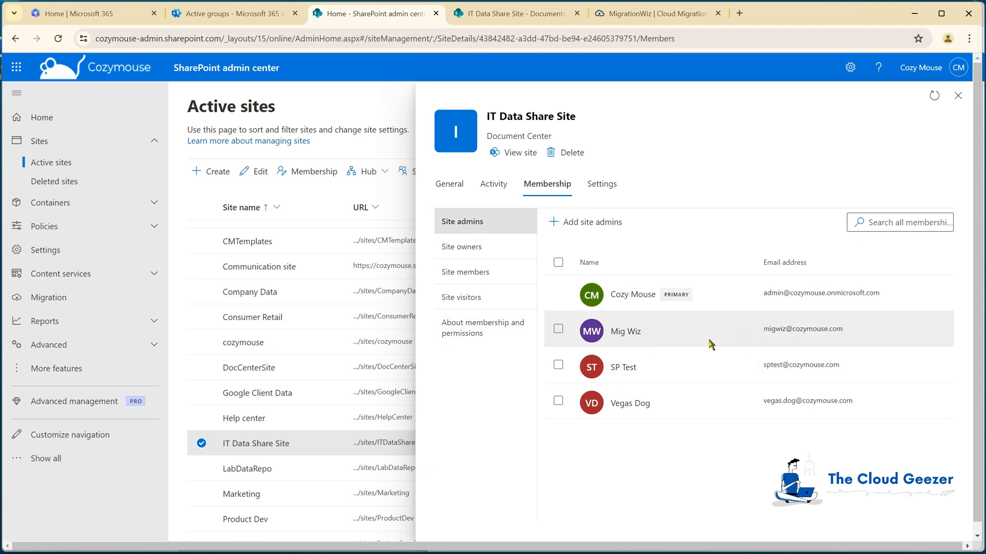
pyautogui.click(958, 95)
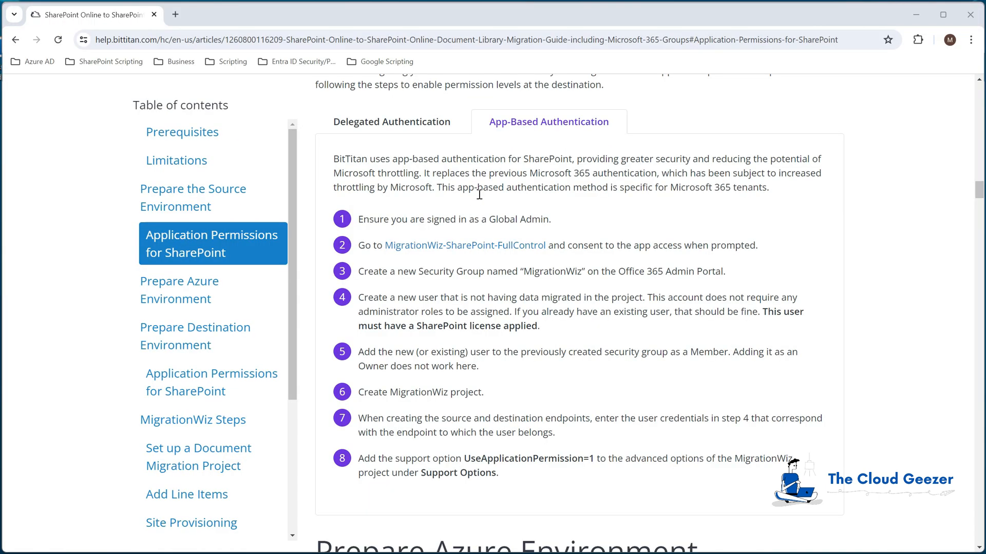
# Grant the MigrationWiz-SharePoint-FullControl app admin consent in the destination tenant with the guide's consent link, and close the resulting BitTitan page.
pyautogui.rightClick(477, 247)
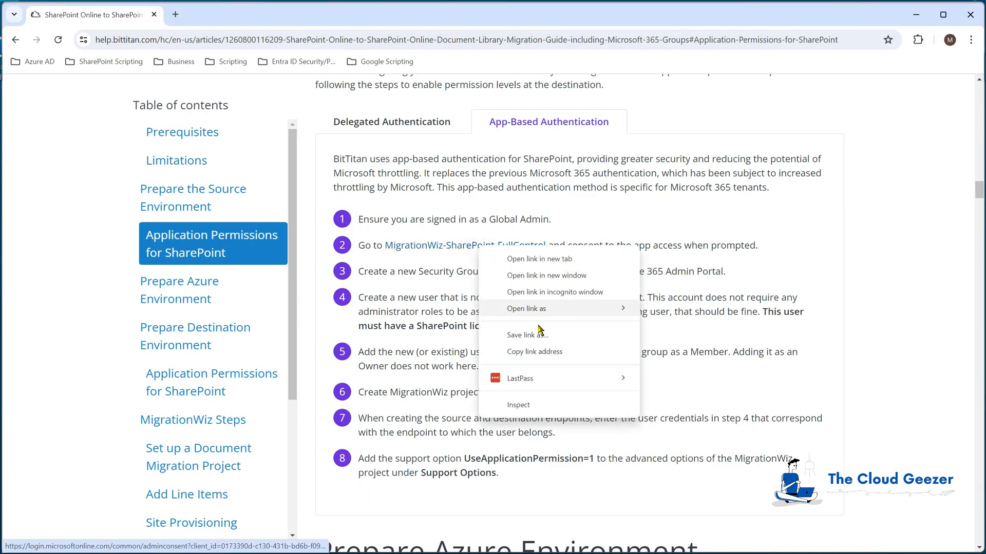
pyautogui.click(539, 352)
pyautogui.click(916, 14)
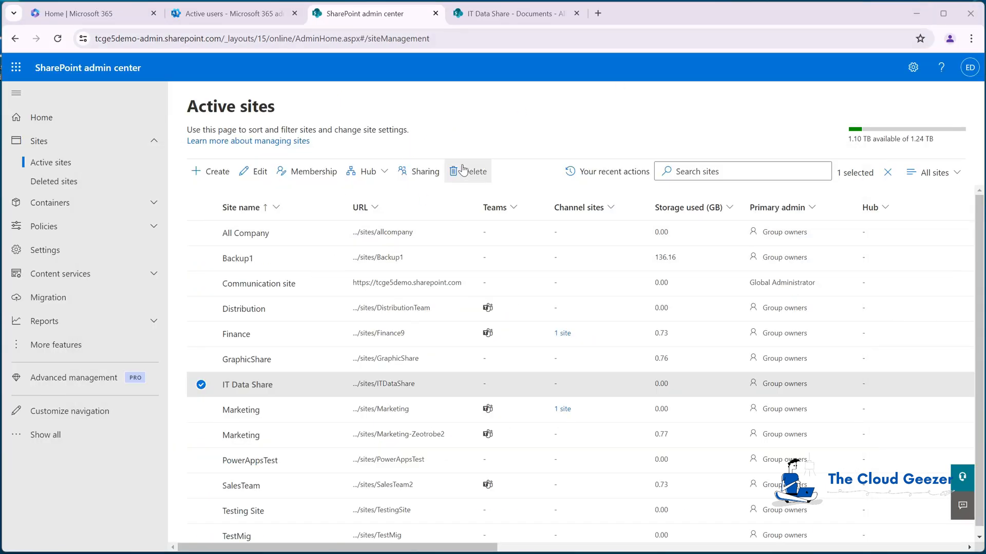
pyautogui.click(598, 13)
pyautogui.rightClick(595, 38)
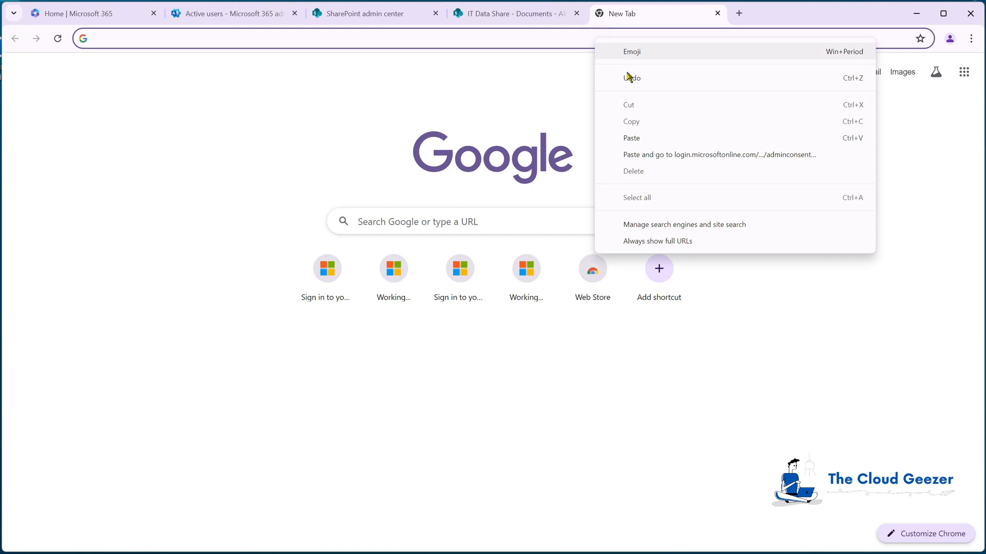
pyautogui.click(640, 155)
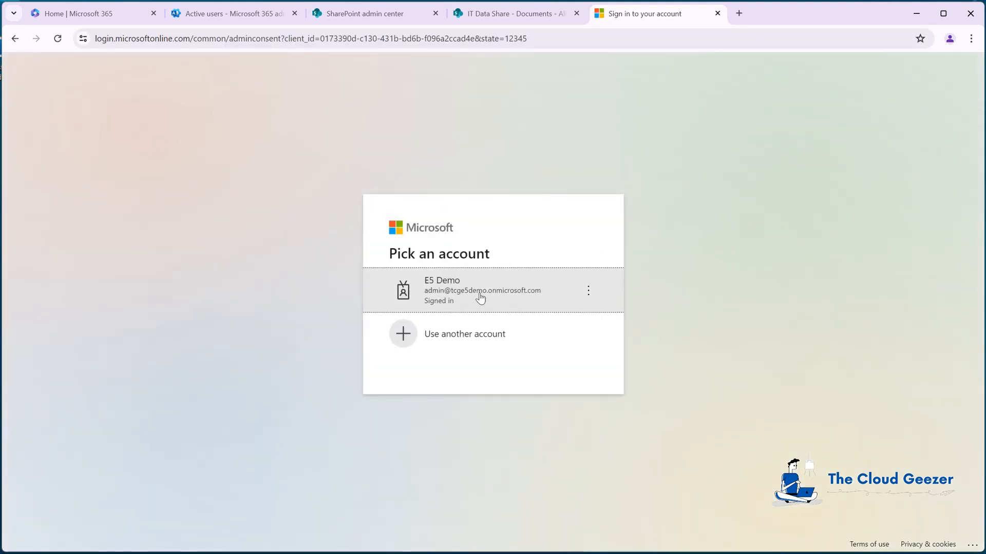
pyautogui.click(468, 289)
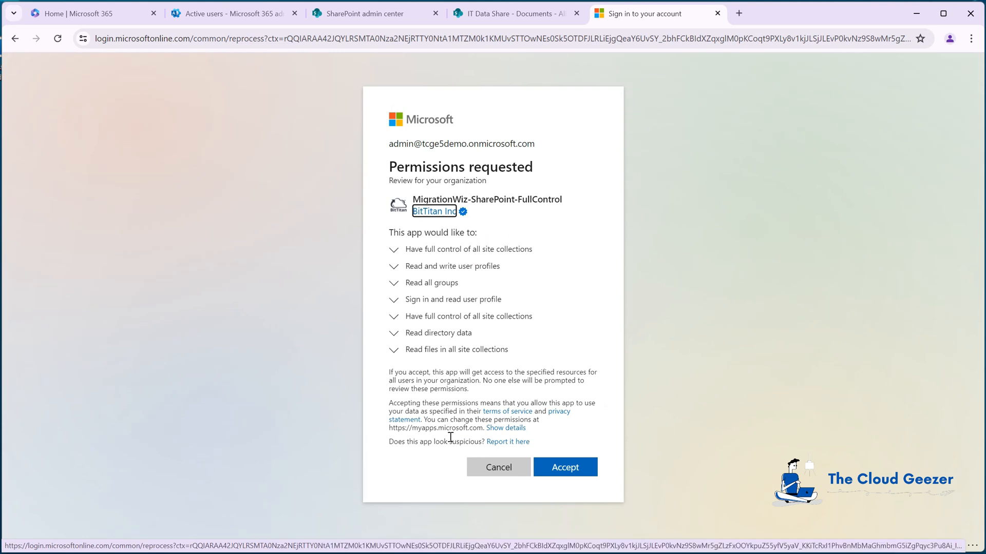
pyautogui.click(577, 469)
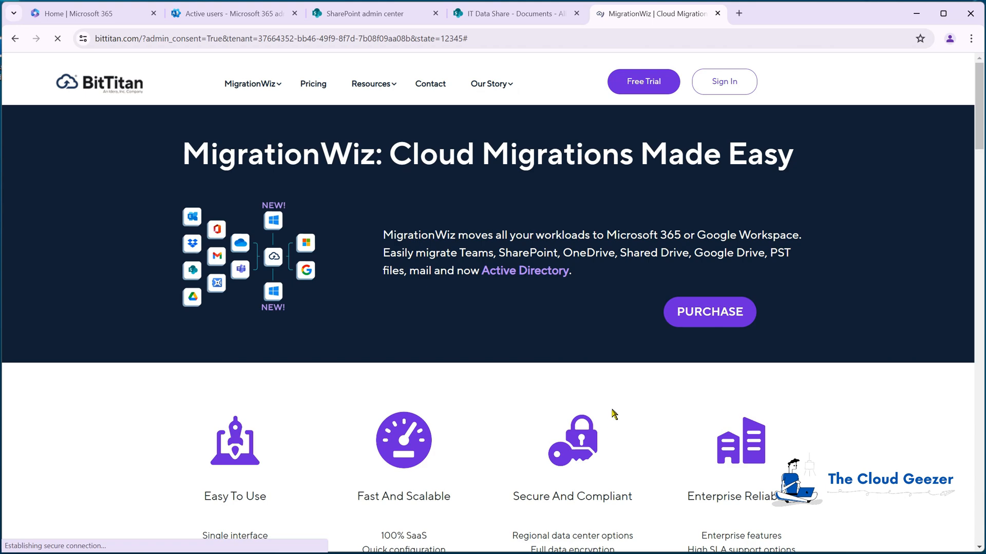
pyautogui.click(717, 13)
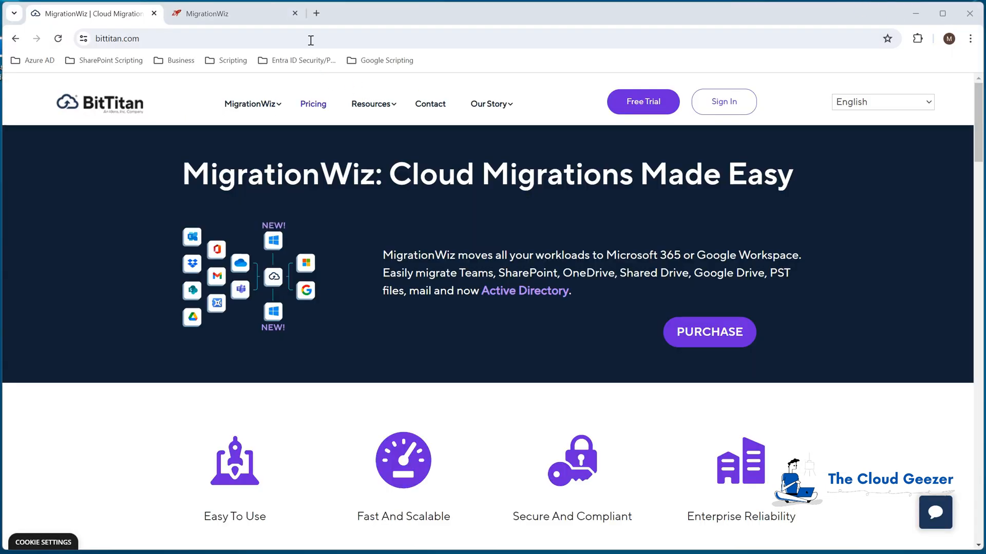
# Switch to MigrationWiz and set up a Document Project named Demo SPO Migration for the customer CozyMouse.
pyautogui.click(267, 16)
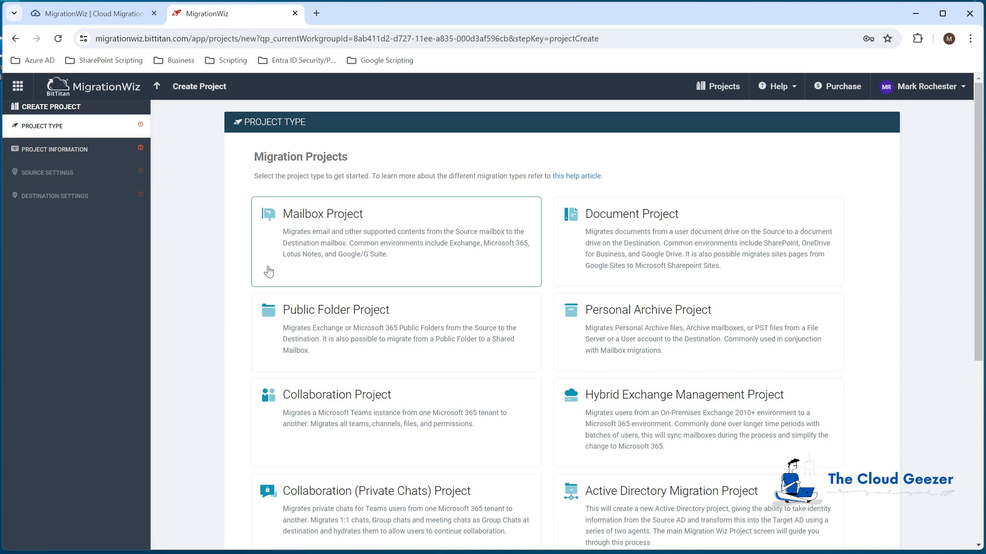
pyautogui.click(654, 241)
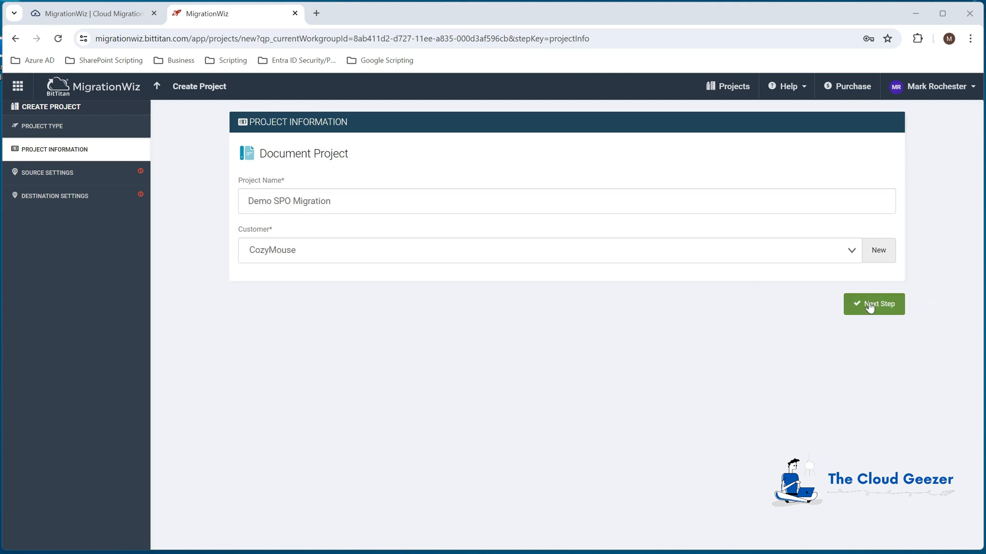
pyautogui.click(869, 307)
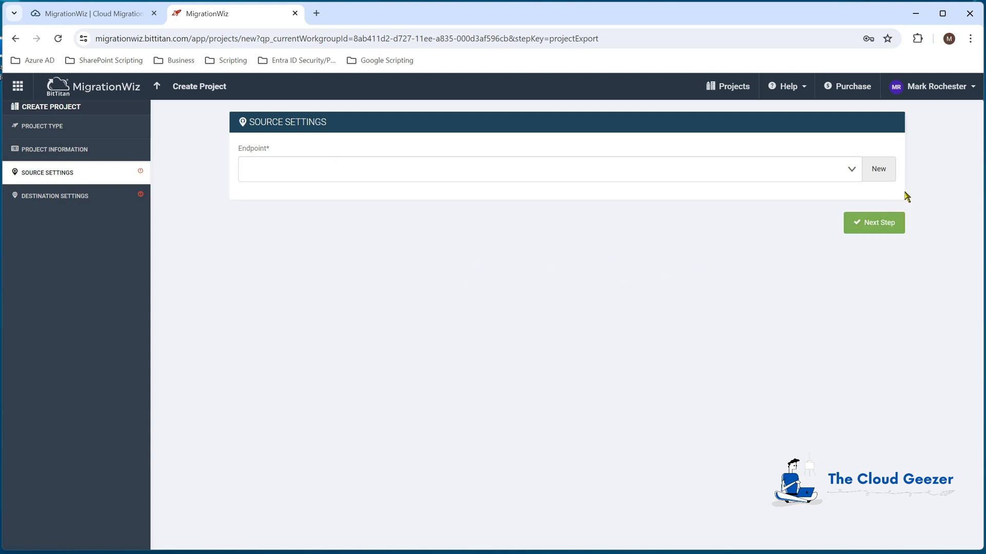
pyautogui.click(877, 173)
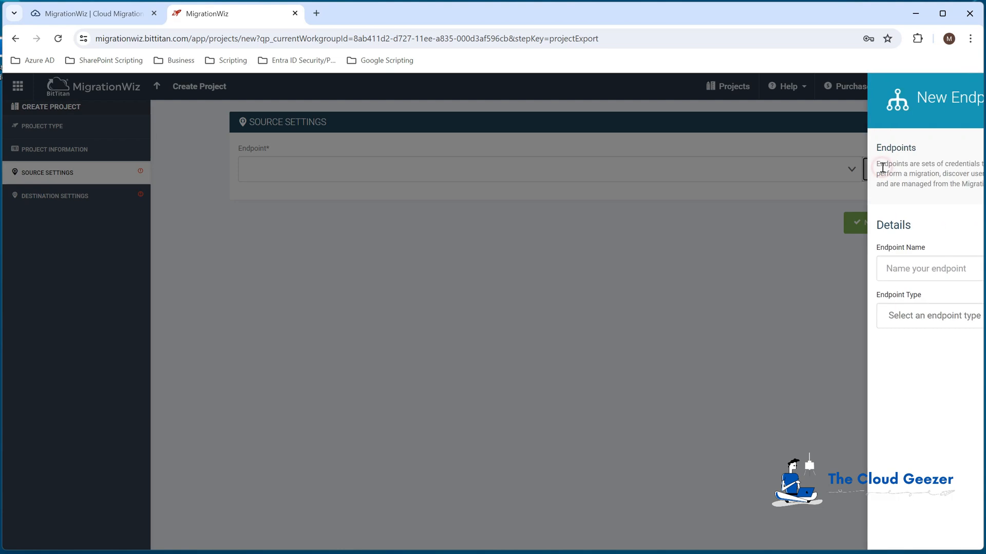
pyautogui.click(611, 269)
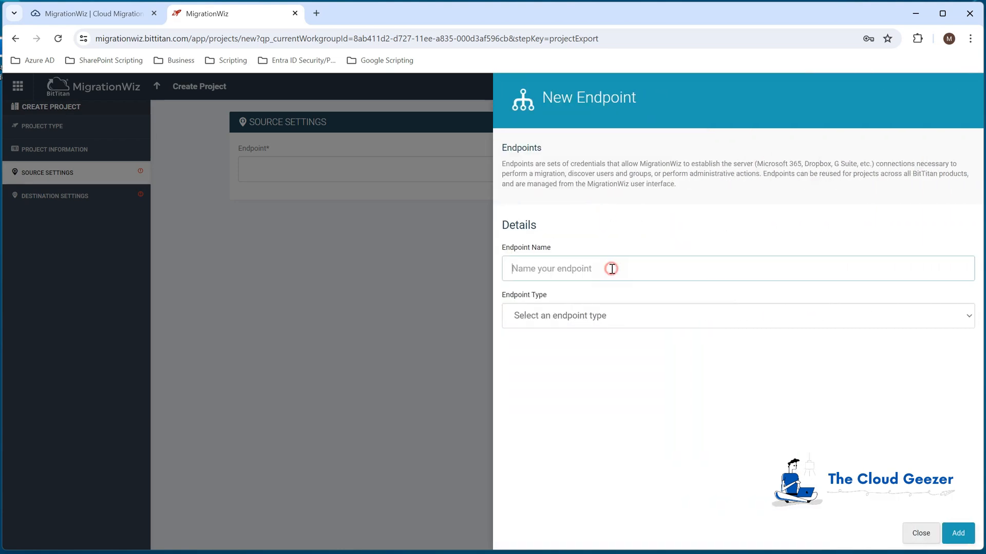
pyautogui.write('Cozymouse SPO')
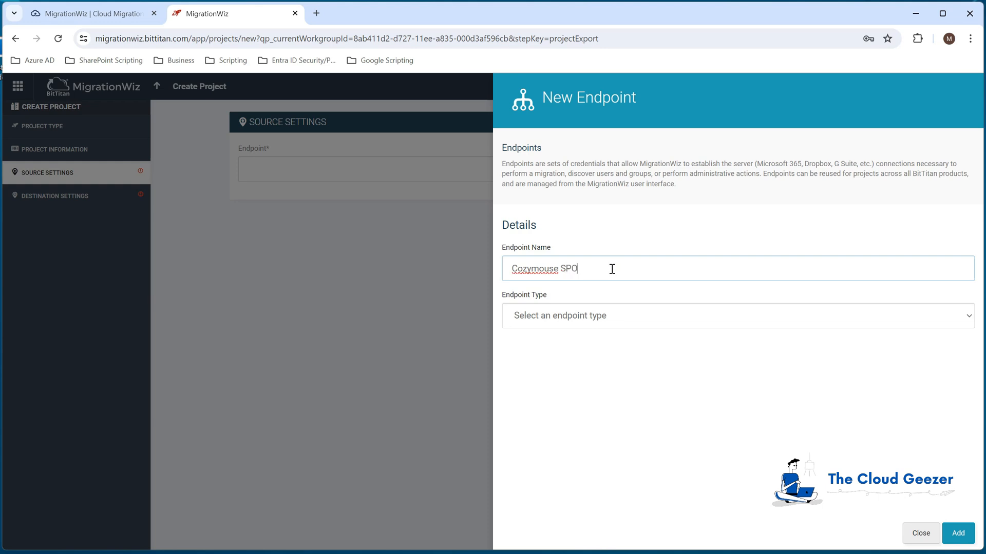
pyautogui.click(615, 316)
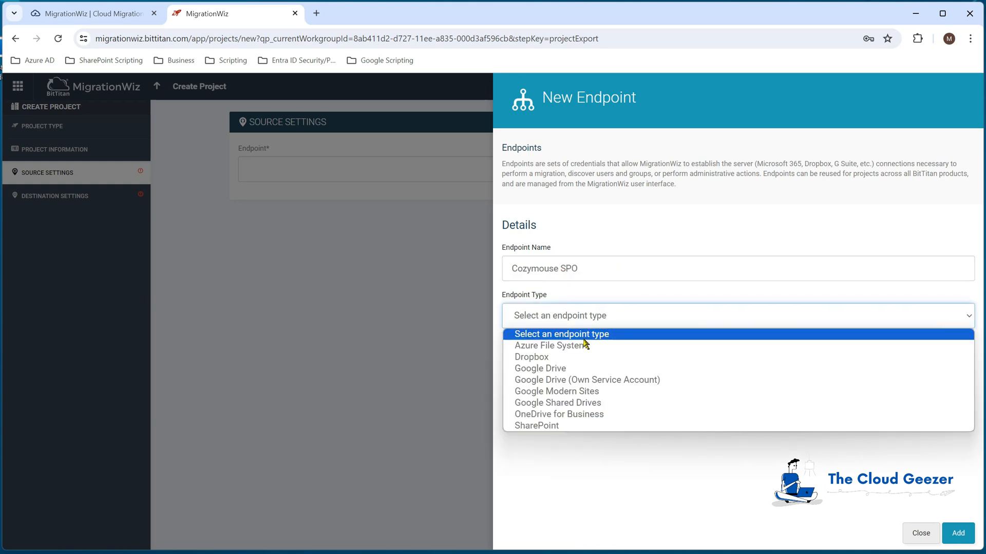
pyautogui.click(537, 426)
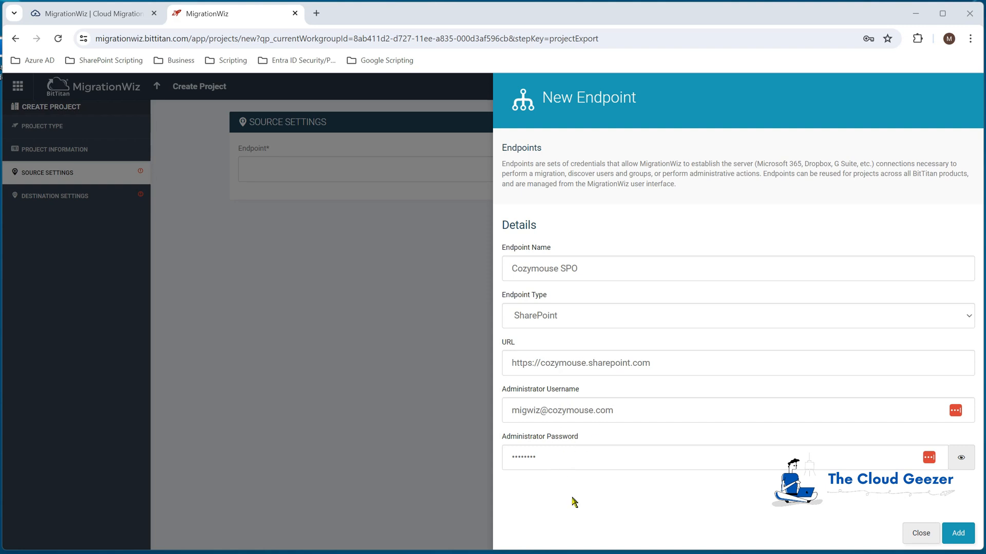
pyautogui.click(958, 533)
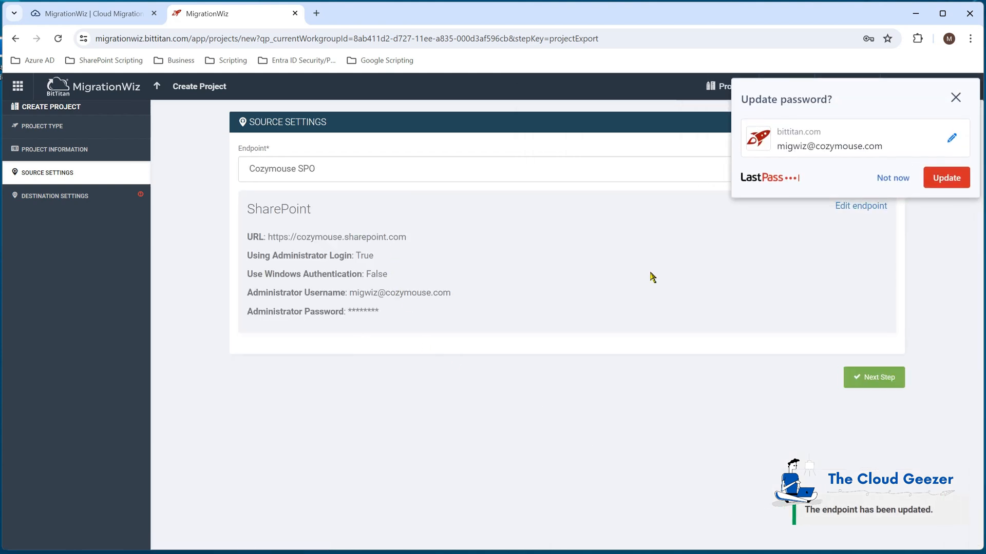
pyautogui.click(893, 178)
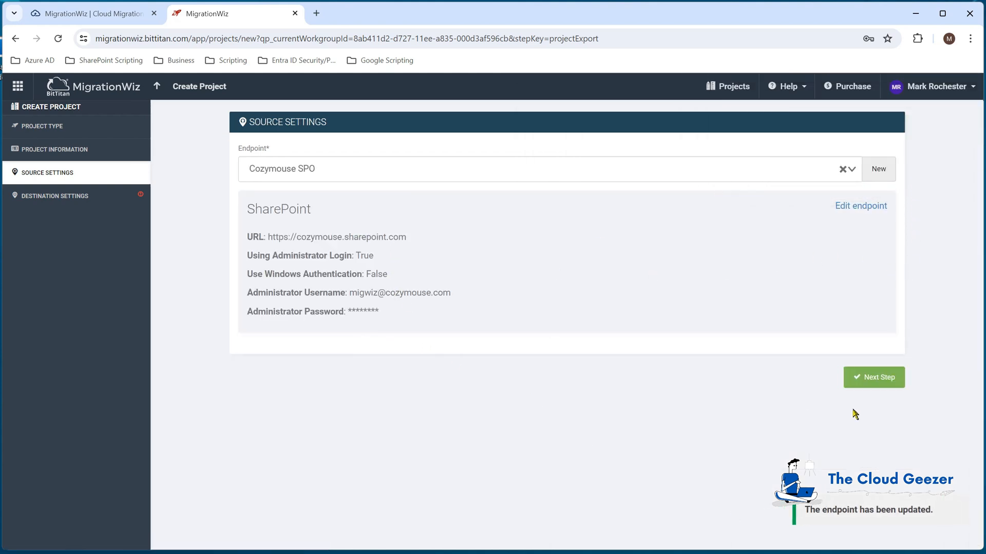
pyautogui.click(871, 381)
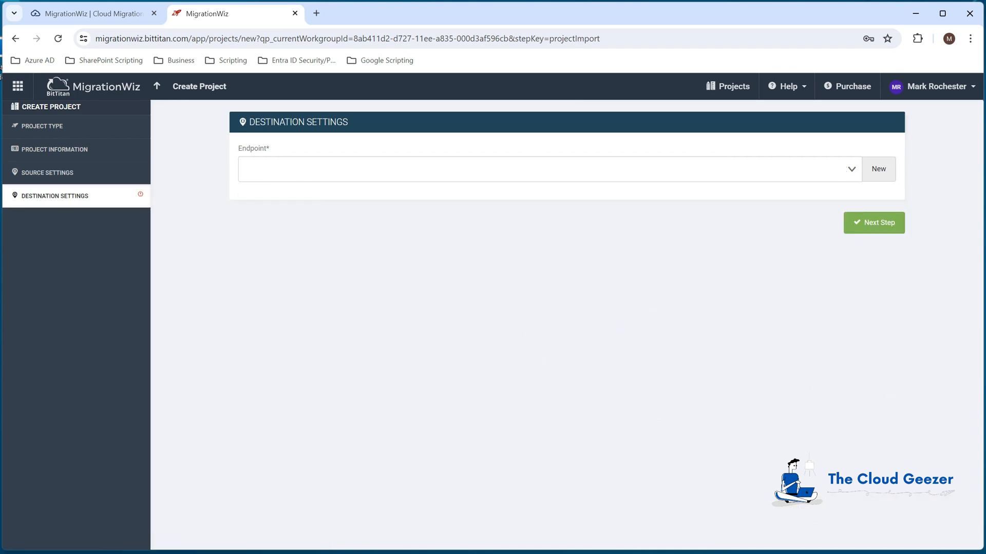
# Start a new destination endpoint named Planeium SPO with the endpoint type SharePoint Online.
pyautogui.click(878, 169)
pyautogui.click(570, 268)
pyautogui.write('Pla')
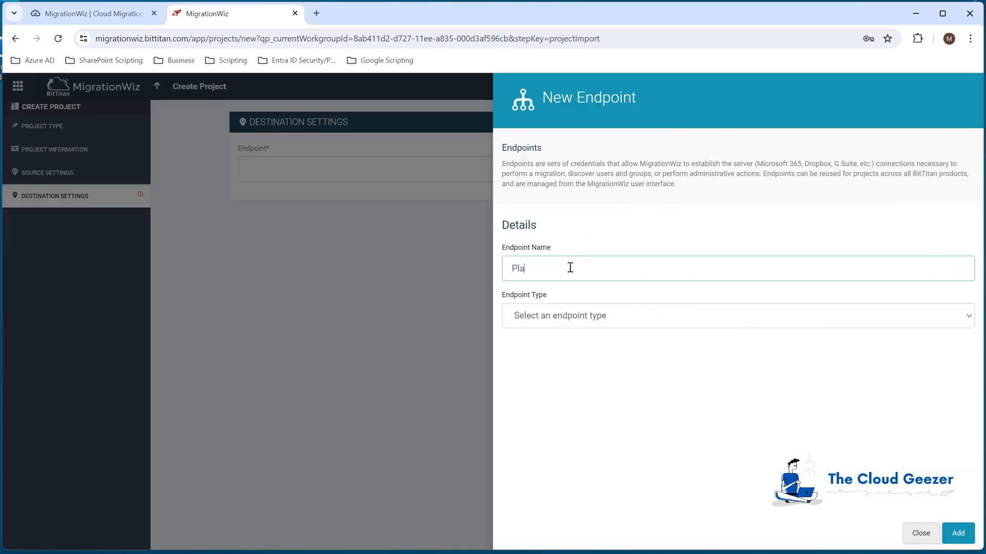
pyautogui.write('neium SPO')
pyautogui.click(565, 322)
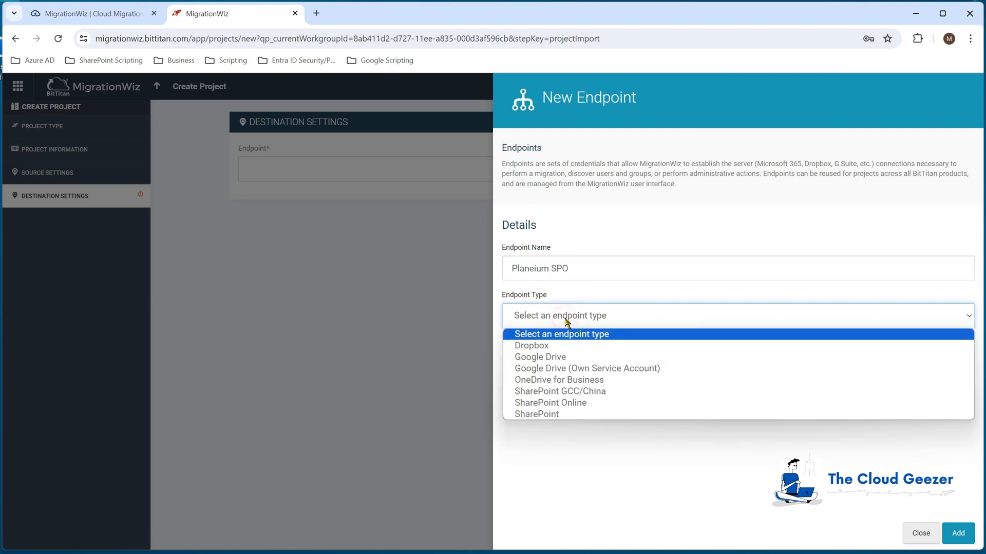
pyautogui.click(580, 406)
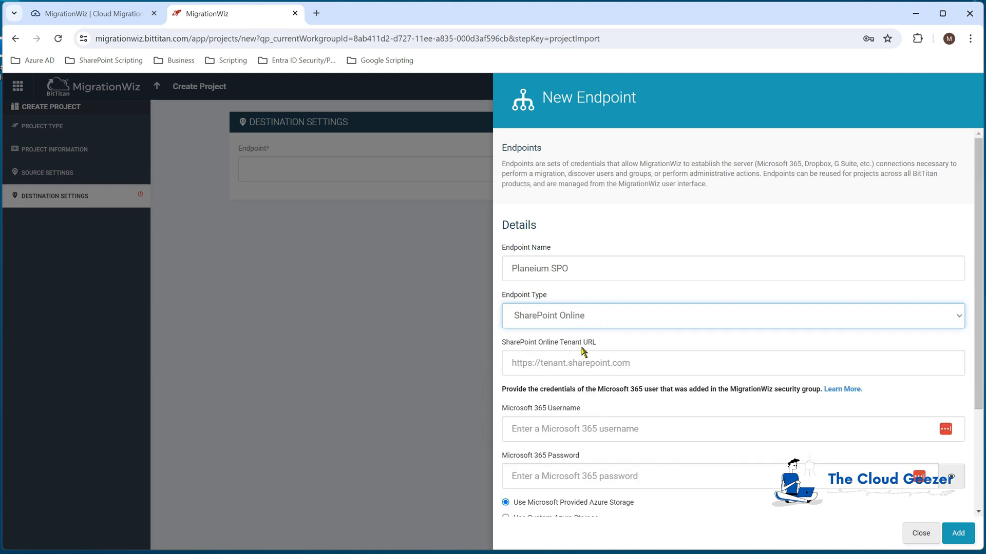
pyautogui.click(651, 363)
pyautogui.write('https://tc')
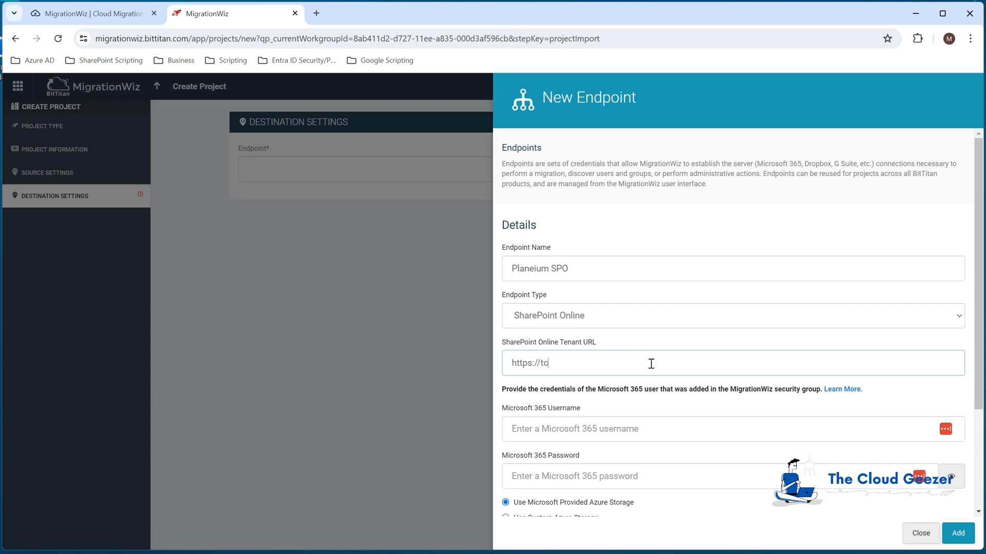
pyautogui.write('ge5demo.sharepoint.com')
pyautogui.scroll(-2, 590, 482)
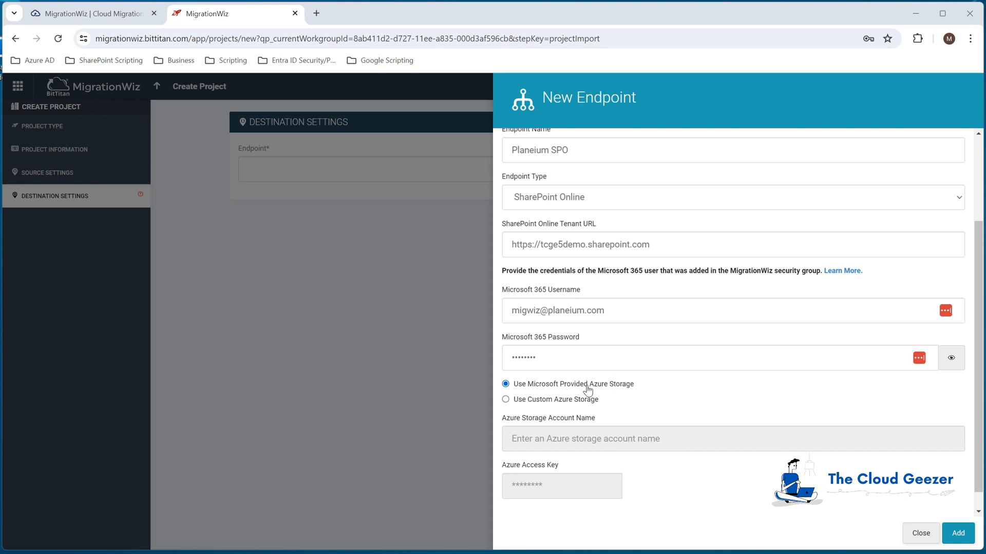
pyautogui.click(958, 534)
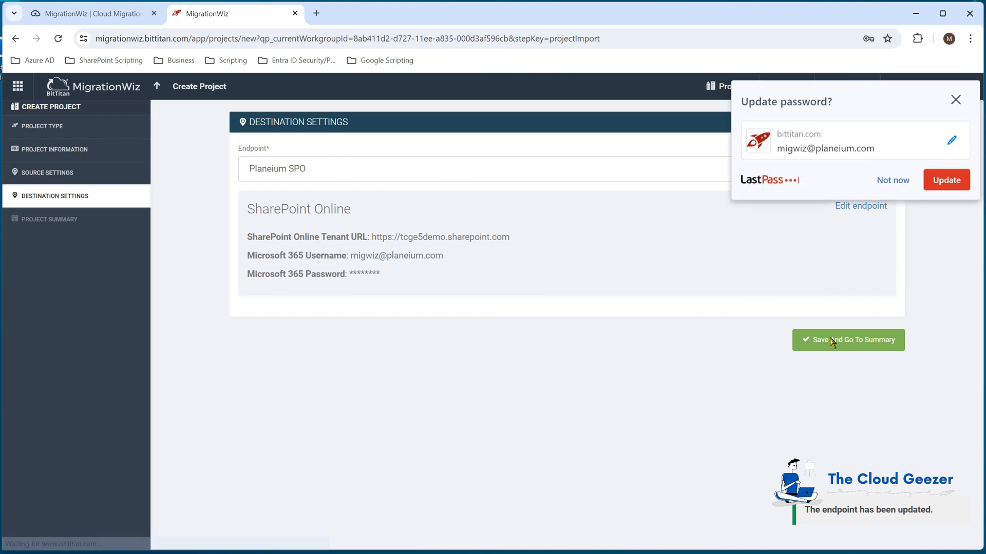
# Decline the password update, save the destination settings with the Planeium SPO endpoint, and open the project's advanced options.
pyautogui.click(882, 178)
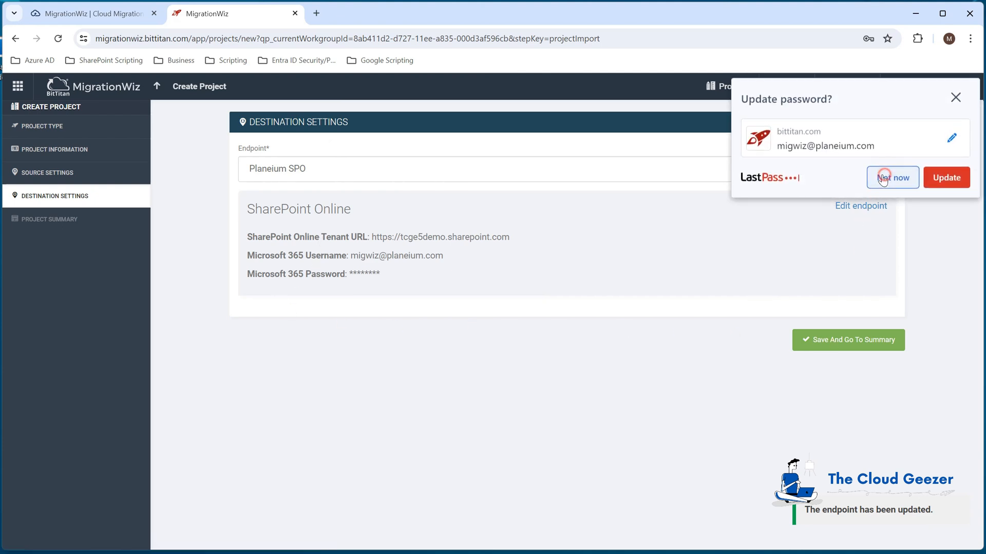
pyautogui.click(832, 340)
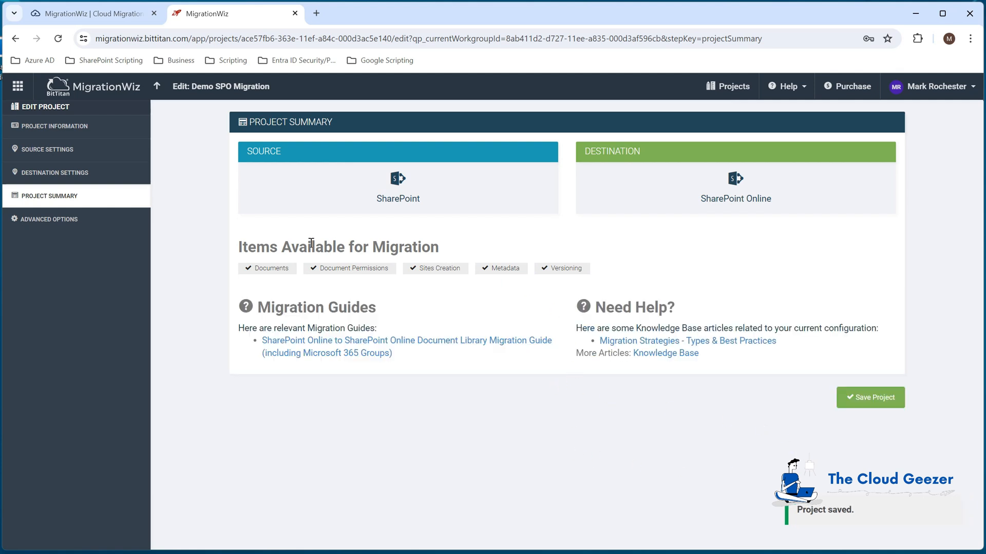
pyautogui.click(60, 221)
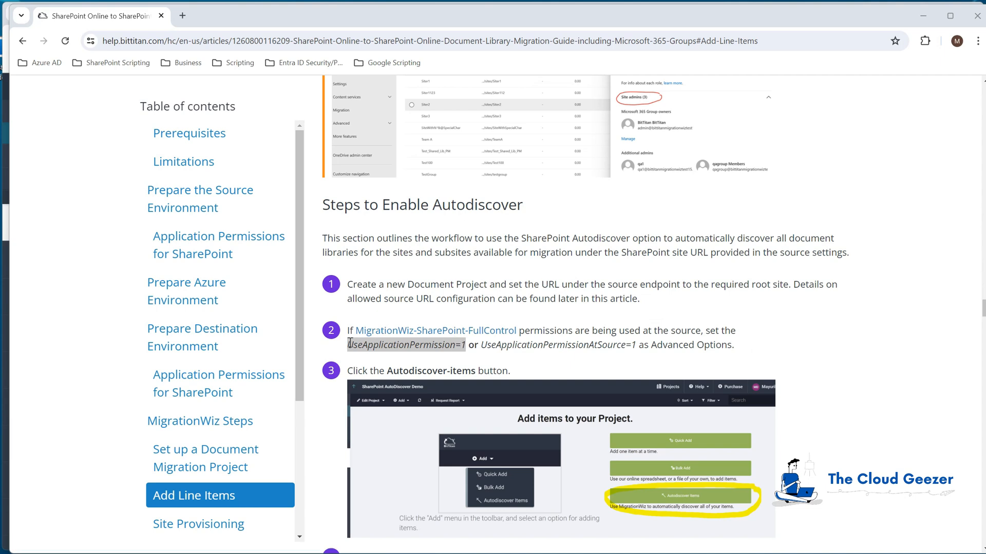
# Copy UseApplicationPermission=1 from the Autodiscover steps in the BitTitan migration guide and return to MigrationWiz.
pyautogui.doubleClick(446, 348)
pyautogui.rightClick(444, 349)
pyautogui.click(506, 359)
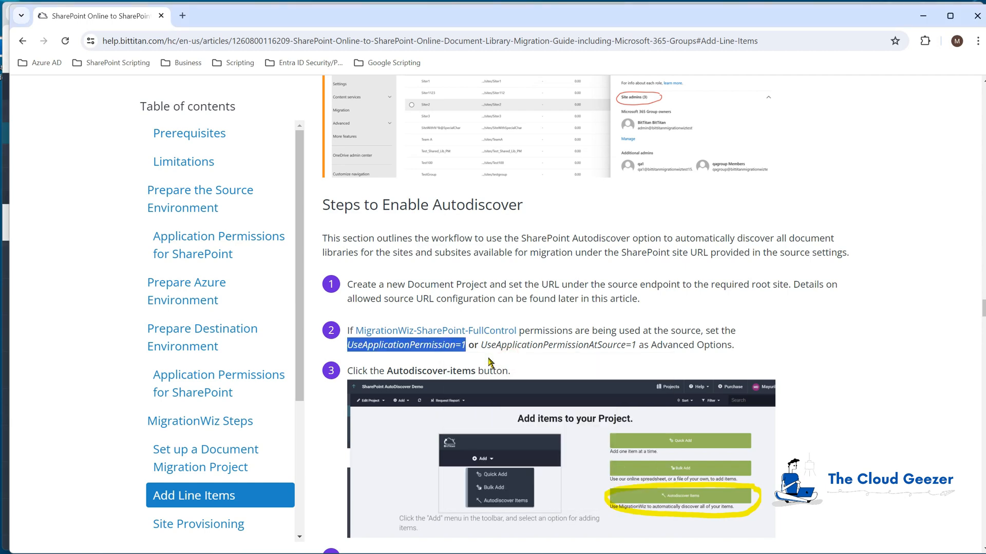
pyautogui.click(923, 16)
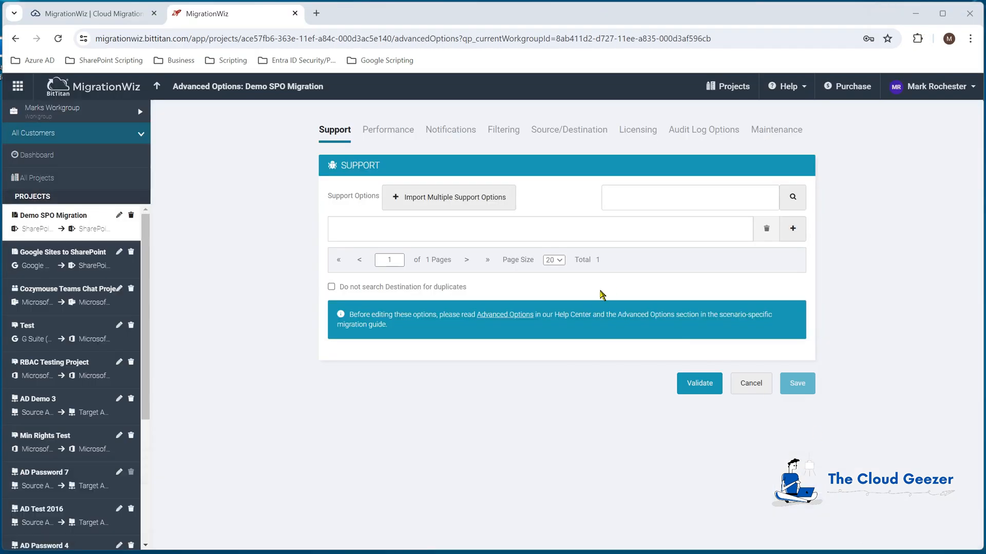
# Add UseApplicationPermission=1 as a support option, validate and save it, and save the project.
pyautogui.click(514, 227)
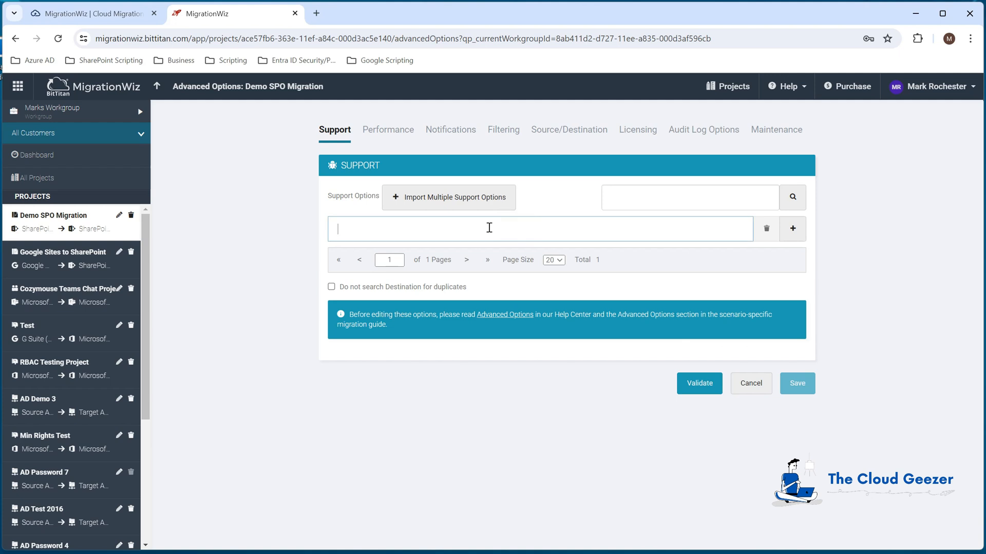
pyautogui.hotkey('ctrl', 'v')
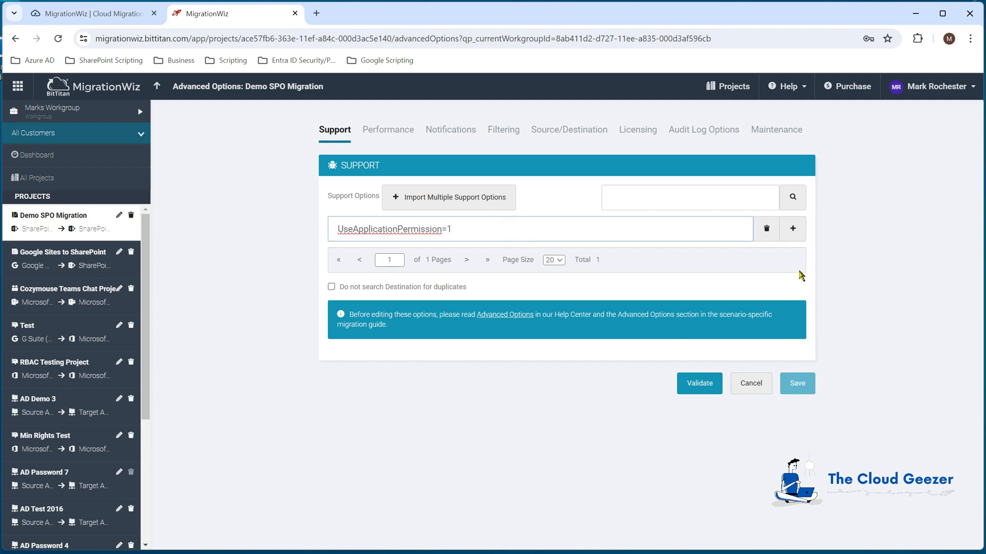
pyautogui.click(706, 384)
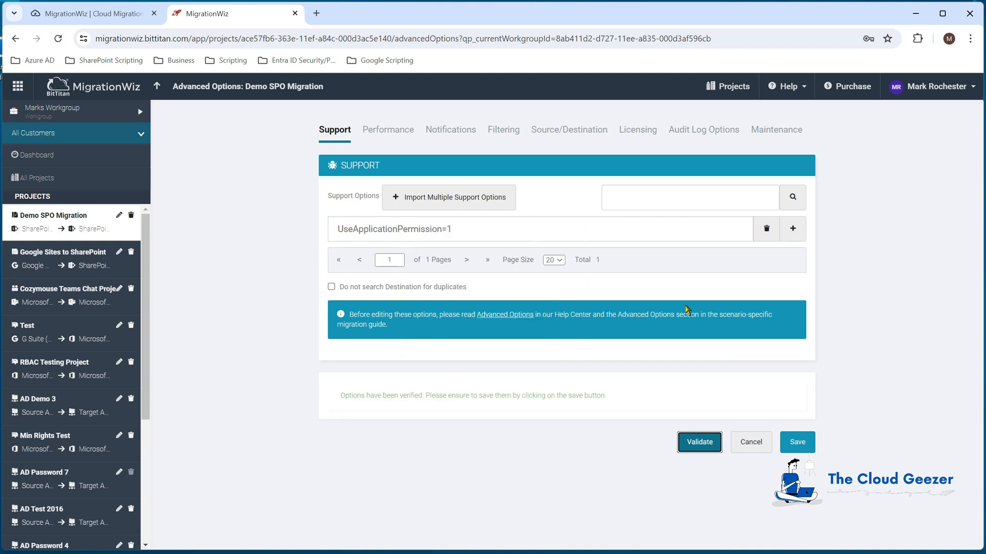
pyautogui.click(797, 442)
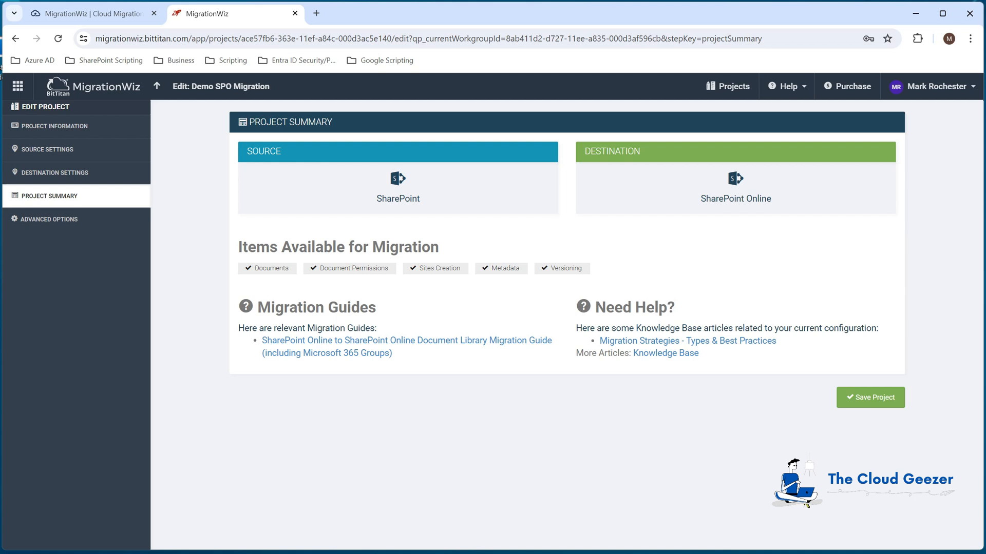
pyautogui.click(859, 398)
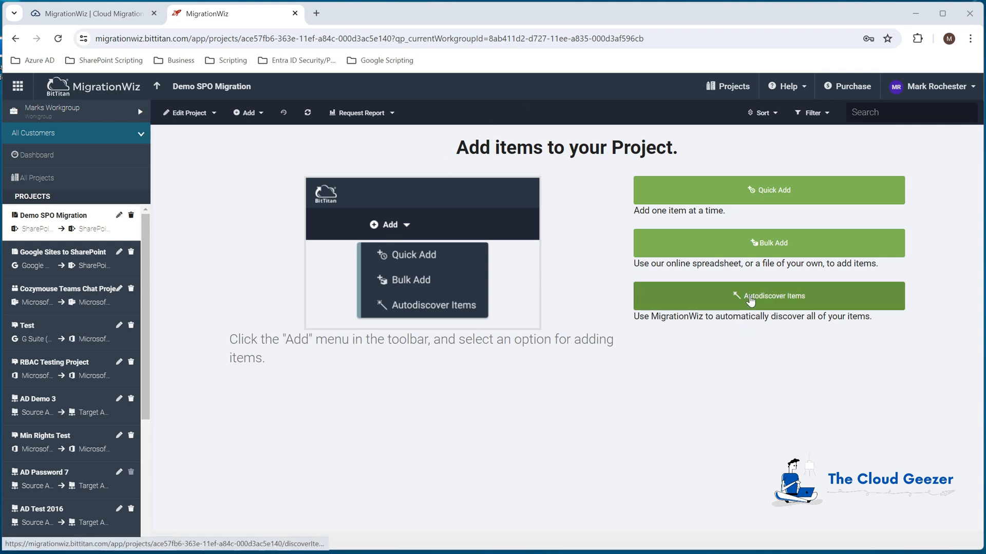
# Run Autodiscover on the source tenant and import the discovered document libraries as line items.
pyautogui.click(751, 300)
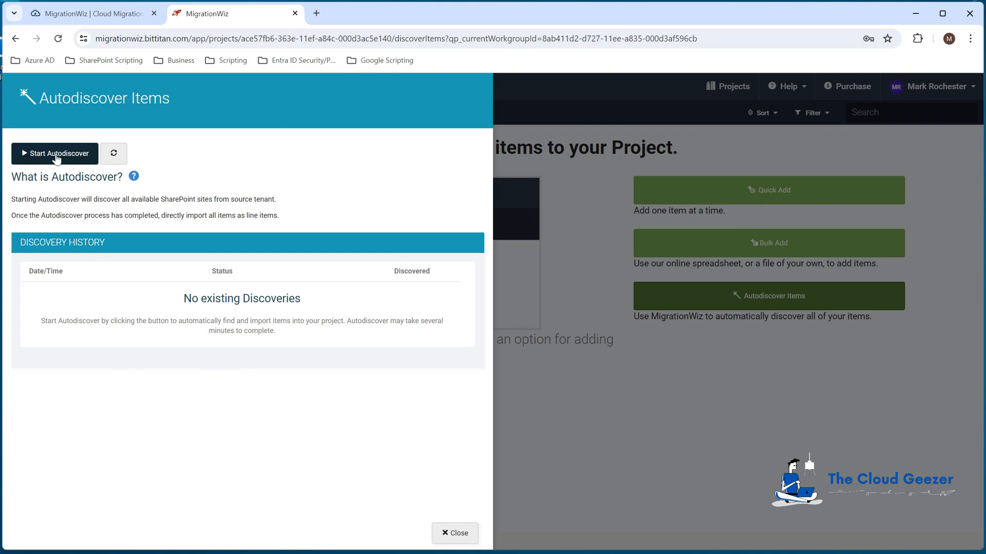
pyautogui.click(56, 156)
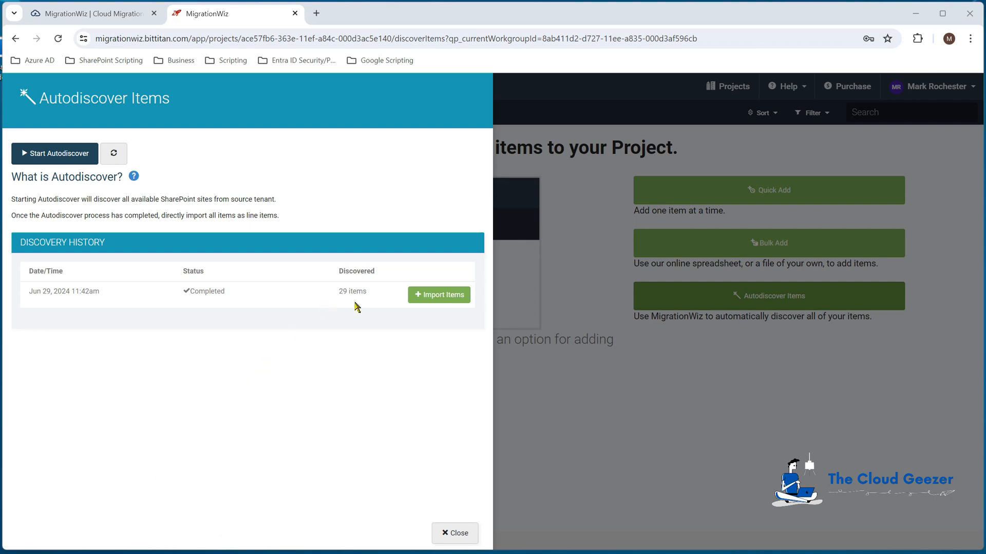
pyautogui.click(439, 295)
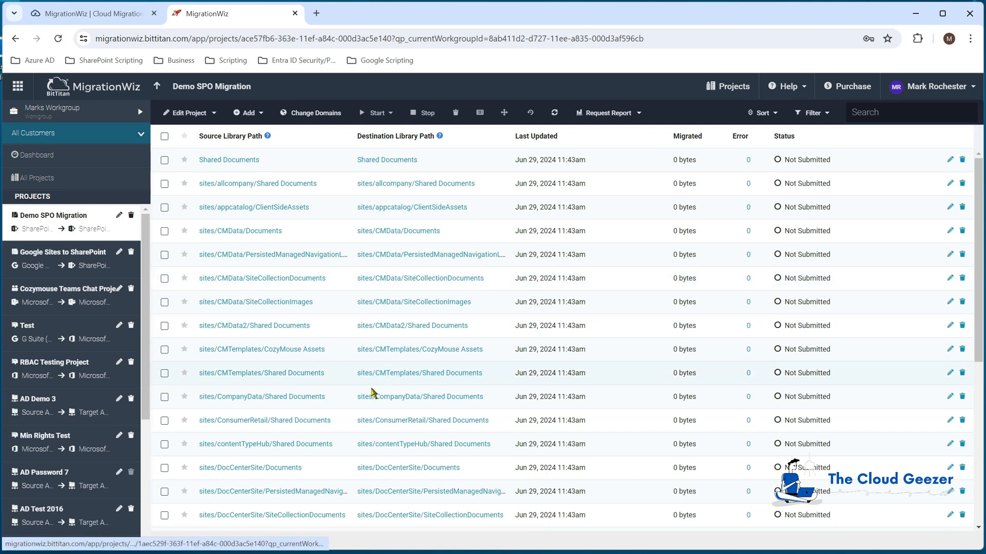
# Set the destination library path of the sites/ITDataShareSite/Documents item to sites/ITDataShare/Documents and save the item.
pyautogui.scroll(-1, 324, 344)
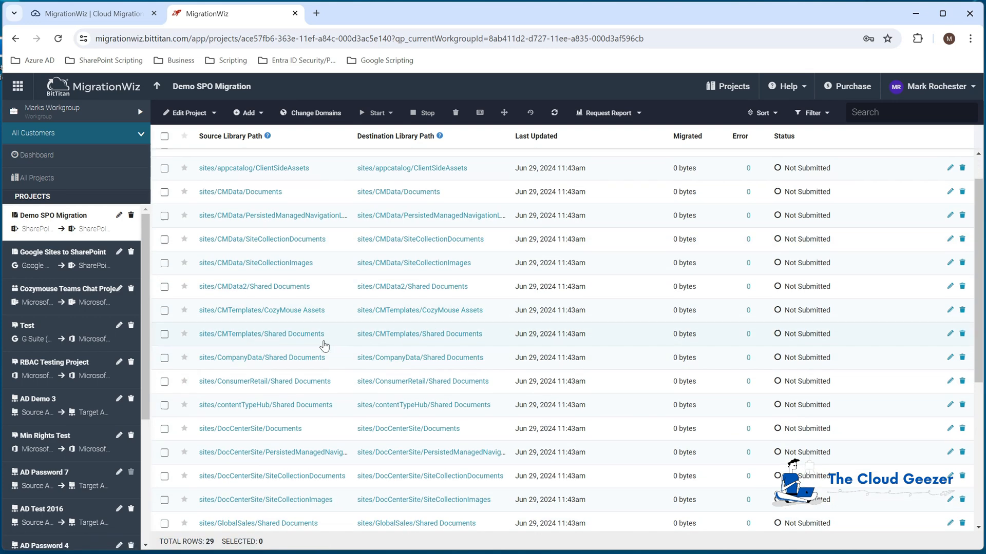
pyautogui.scroll(-4, 323, 345)
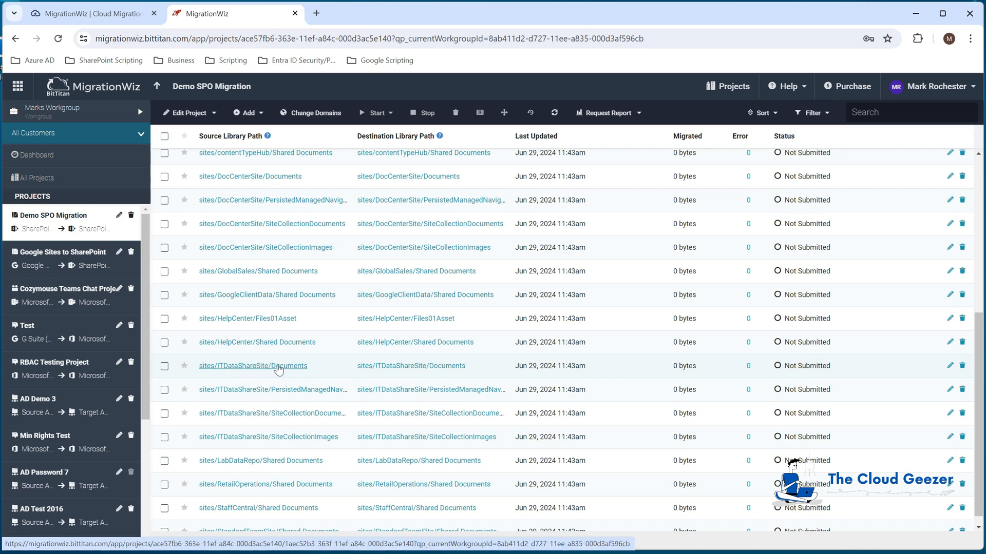
pyautogui.click(164, 366)
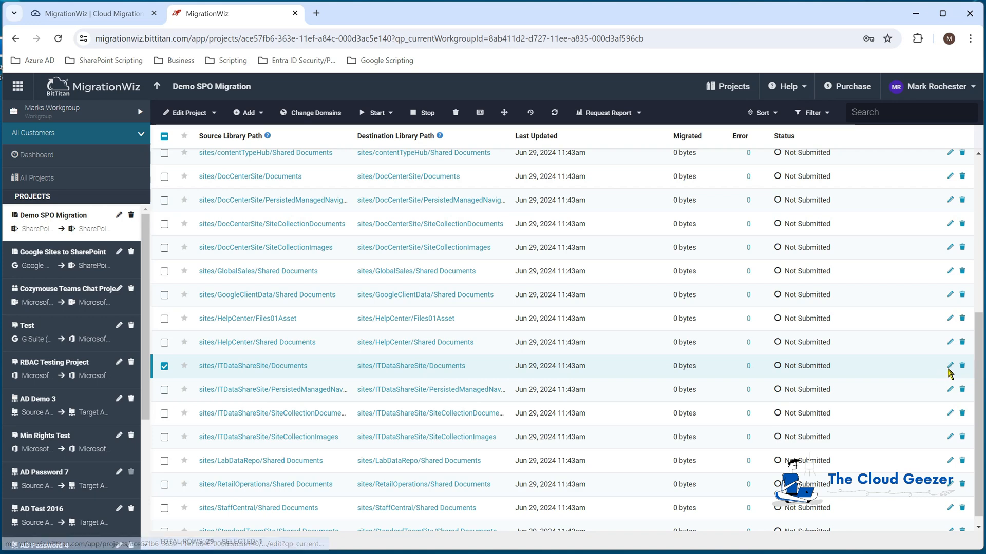
pyautogui.click(950, 367)
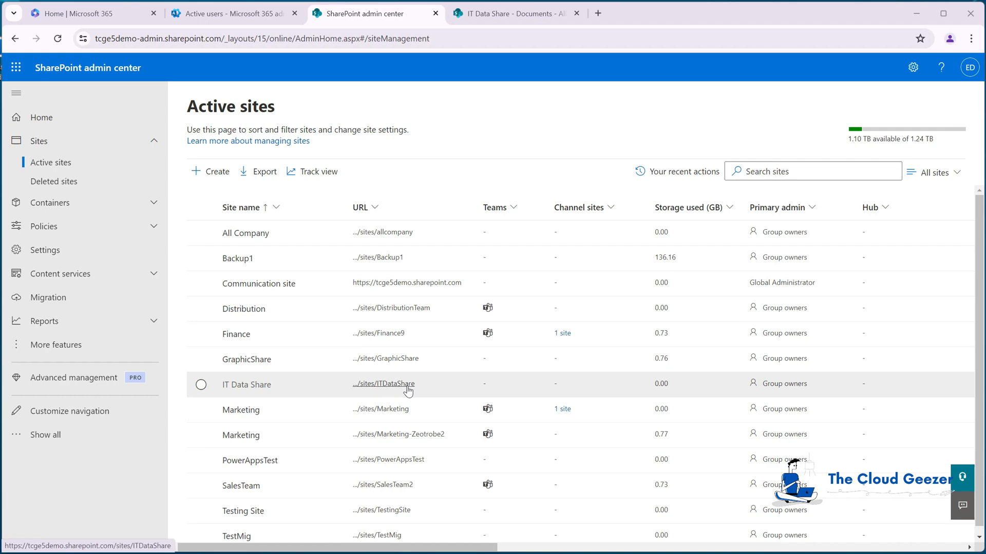
pyautogui.click(915, 13)
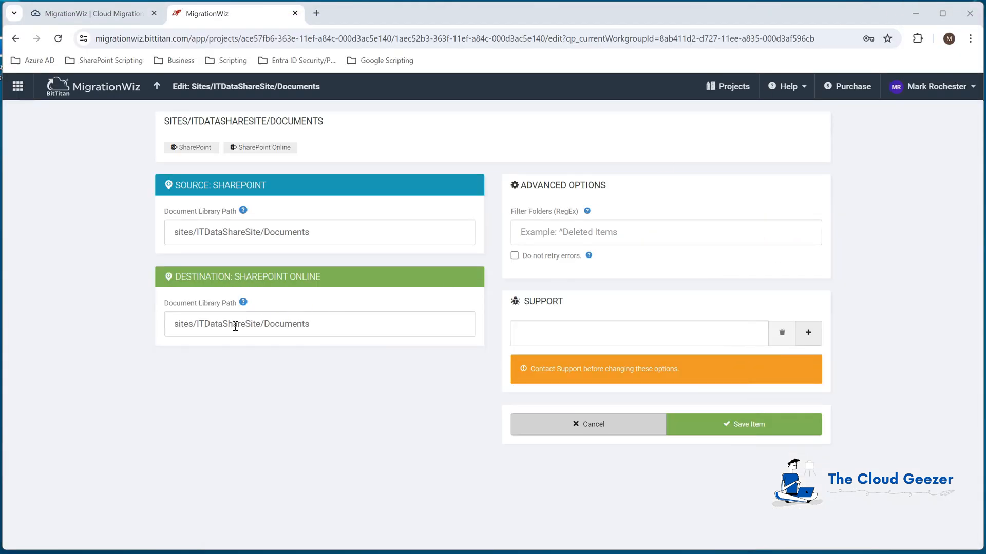
pyautogui.click(248, 324)
pyautogui.press('Delete')
pyautogui.press('Delete')
pyautogui.press('Delete')
pyautogui.press('Delete')
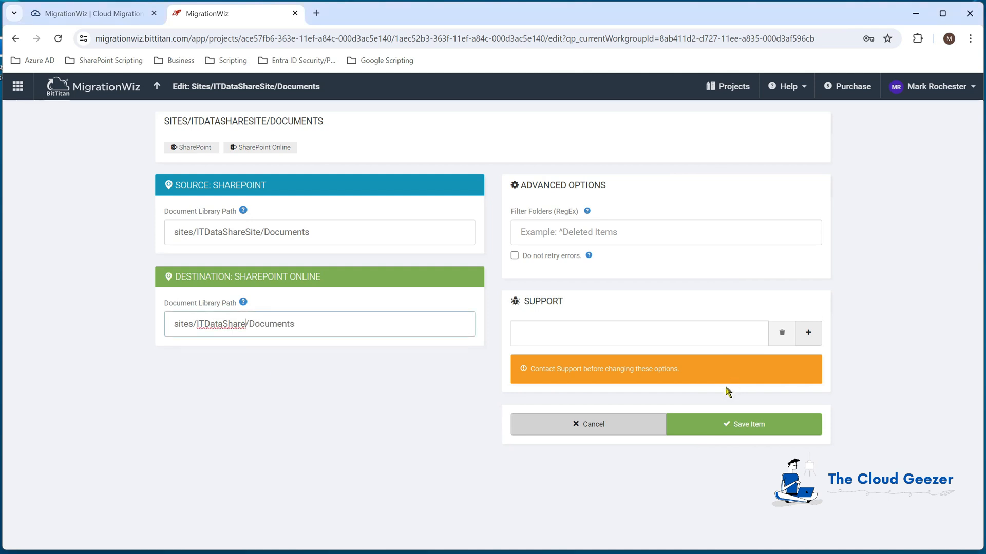
pyautogui.click(732, 424)
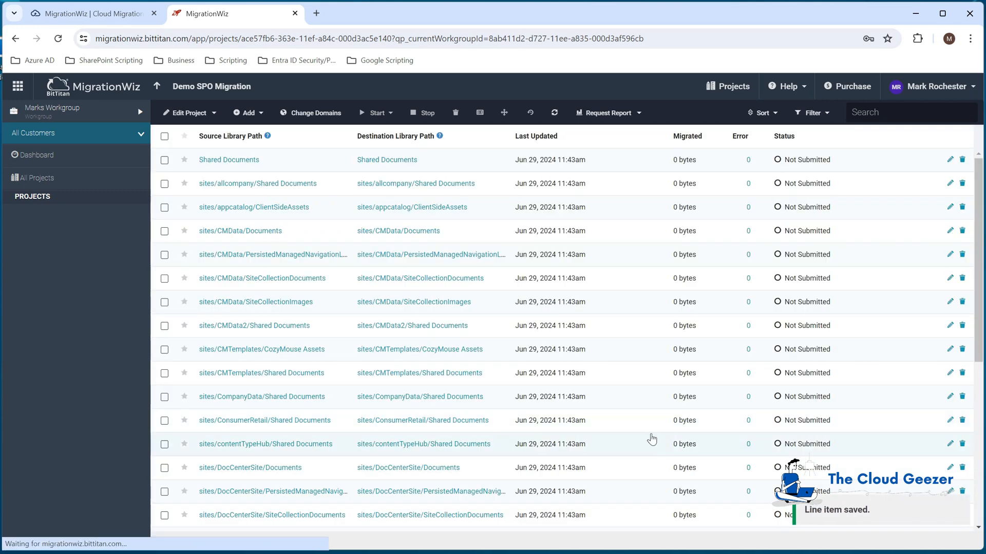
# Run a credential verification for the sites/ITDataShareSite/Documents line item.
pyautogui.scroll(-6, 373, 379)
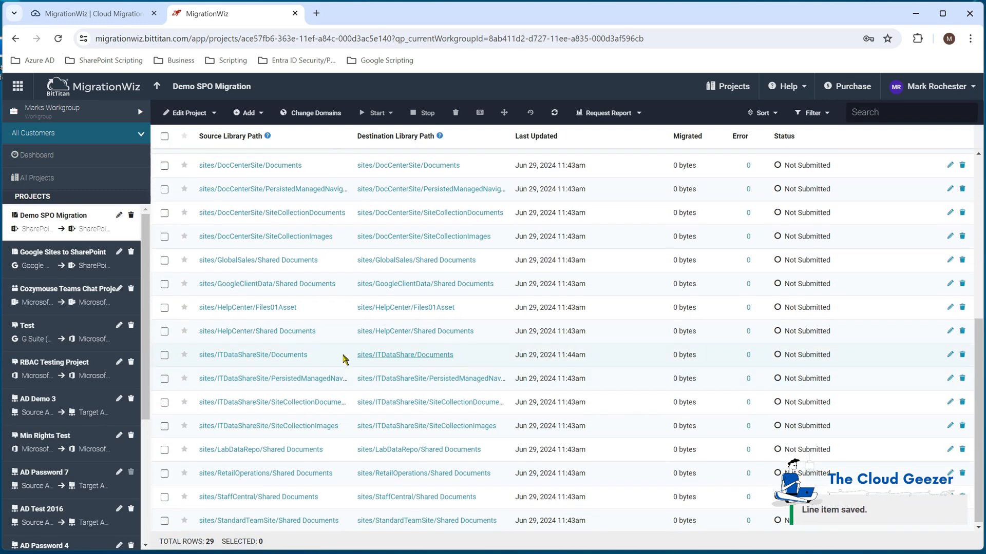
pyautogui.click(164, 356)
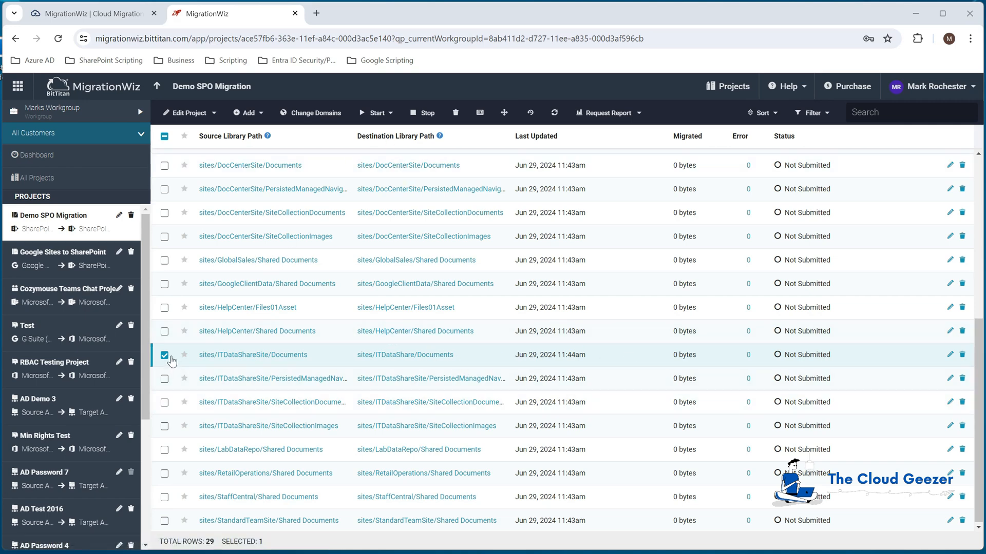
pyautogui.click(387, 114)
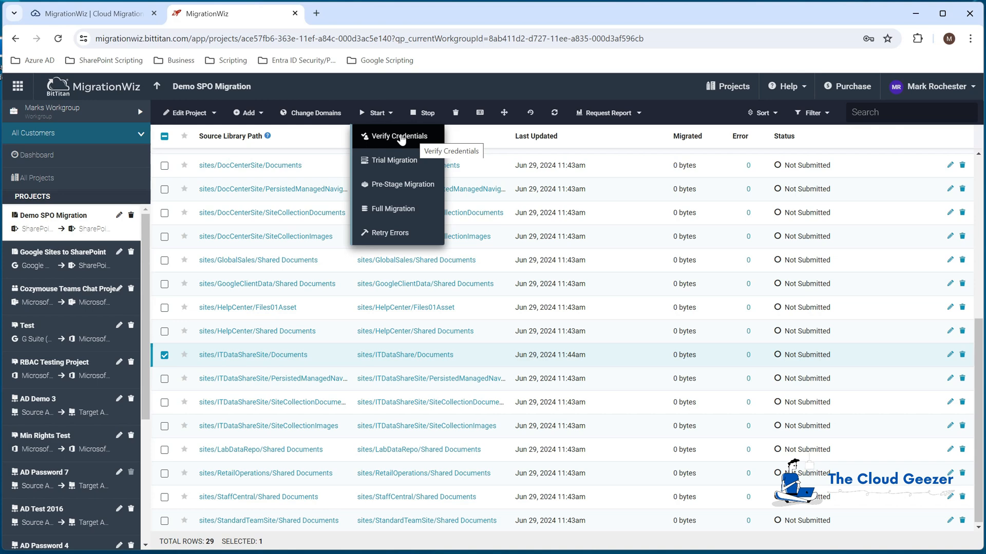
pyautogui.click(401, 137)
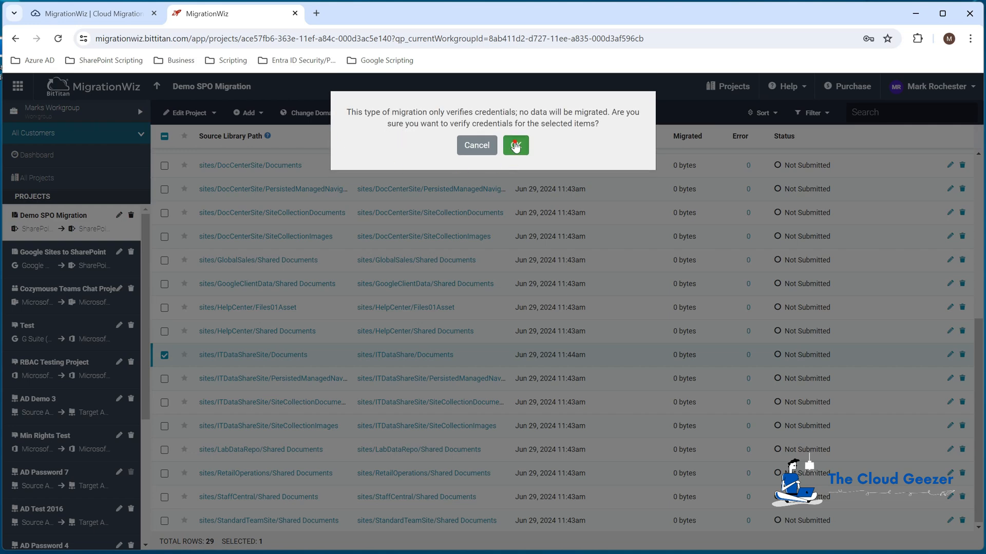
pyautogui.click(514, 148)
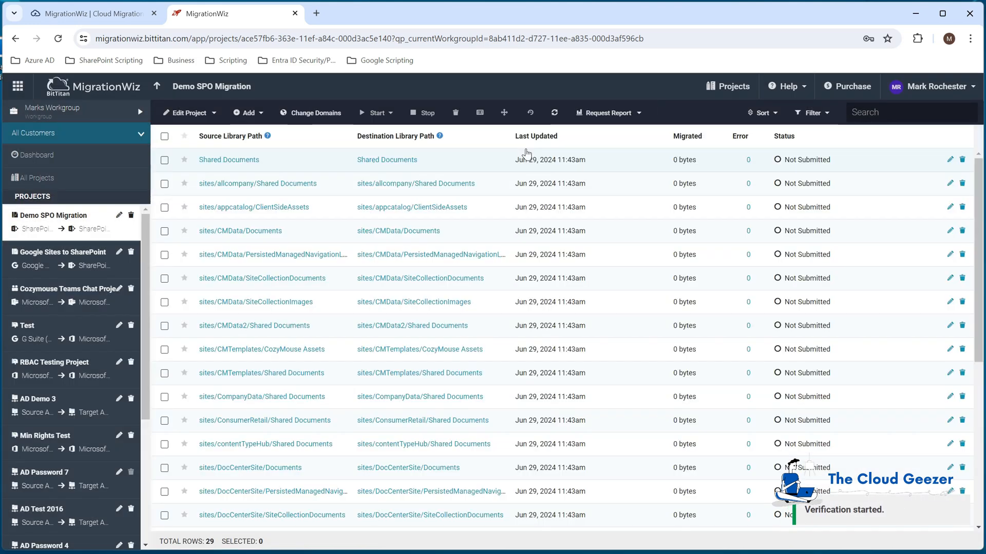
pyautogui.scroll(-6, 462, 369)
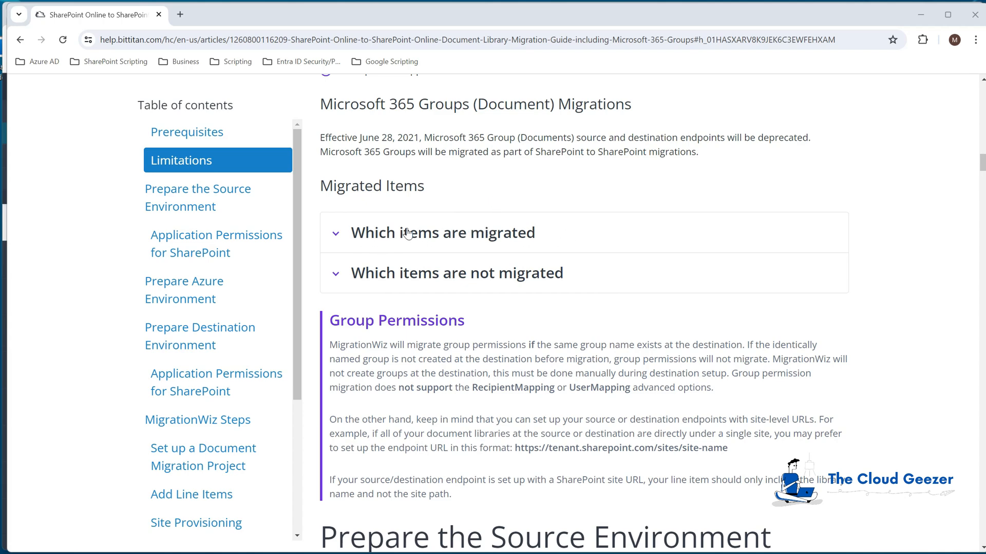
# Switch to the BitTitan migration guide and review which items are migrated, including the large file migration settings.
pyautogui.click(337, 234)
pyautogui.scroll(-2, 428, 277)
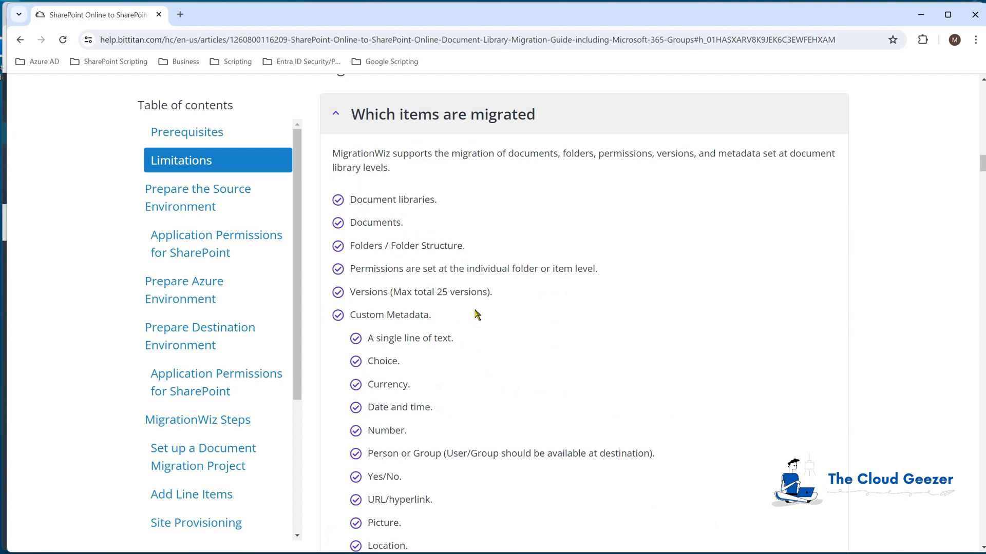
pyautogui.scroll(-2, 475, 315)
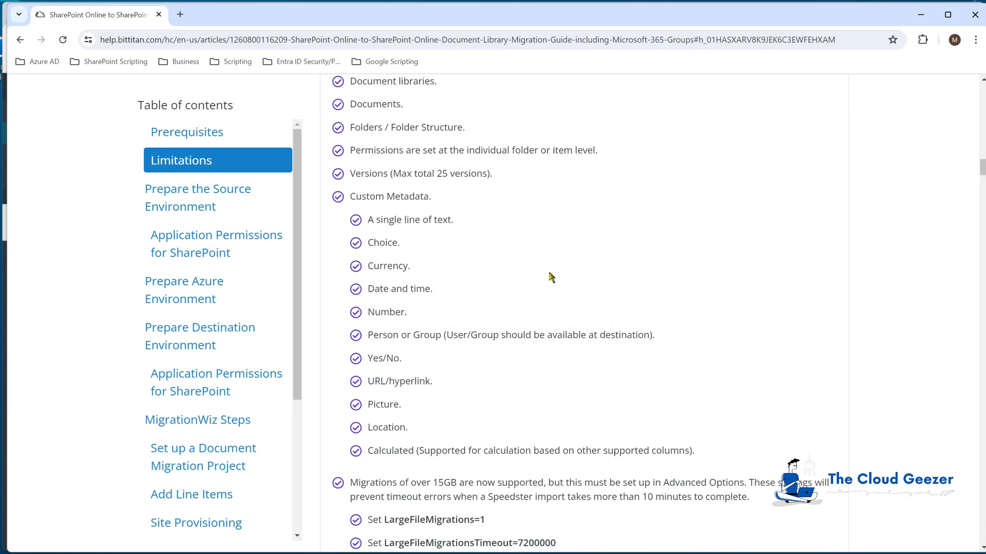
pyautogui.scroll(-2, 550, 272)
pyautogui.scroll(-3, 550, 272)
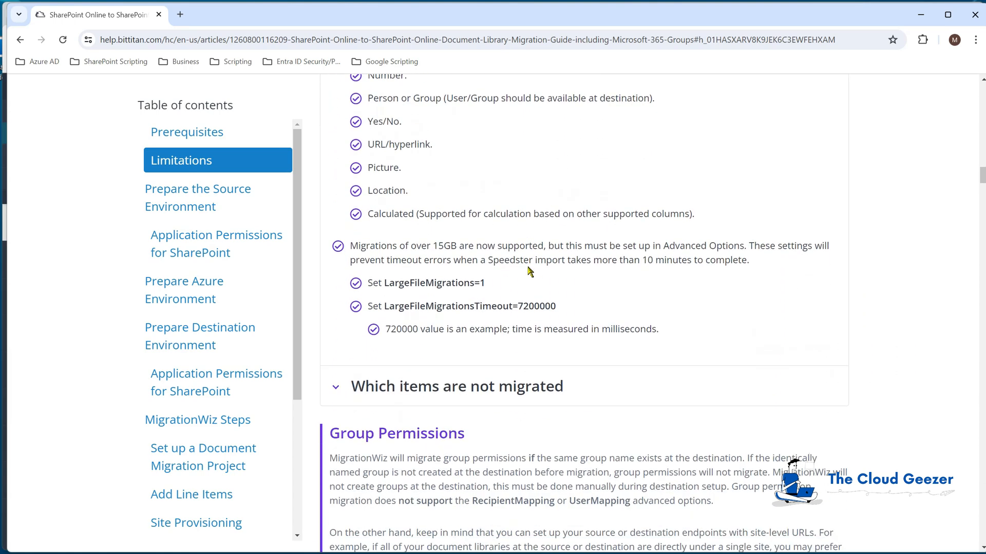
pyautogui.scroll(-1, 468, 263)
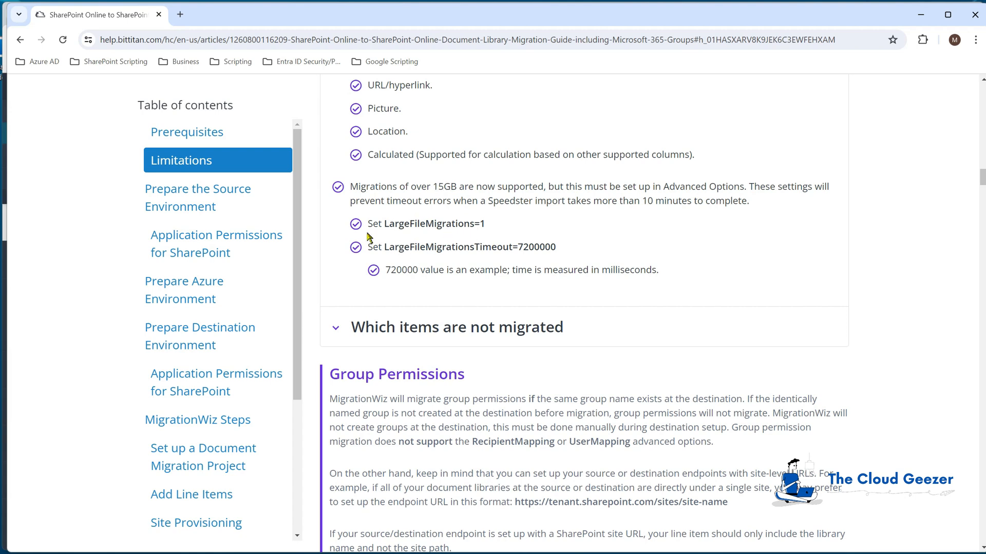
pyautogui.scroll(-2, 484, 216)
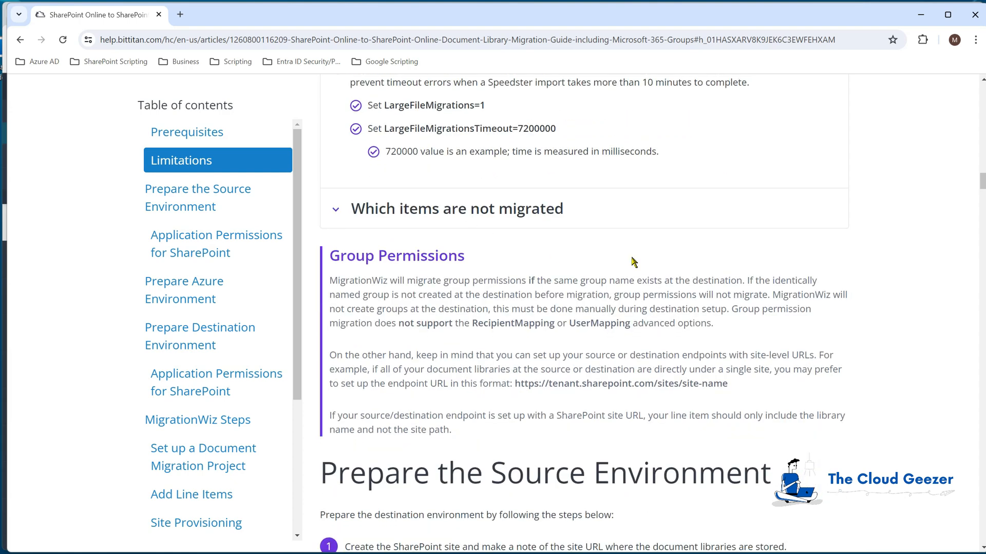
# Review the guide's list of items that are not migrated and collapse it again.
pyautogui.click(337, 211)
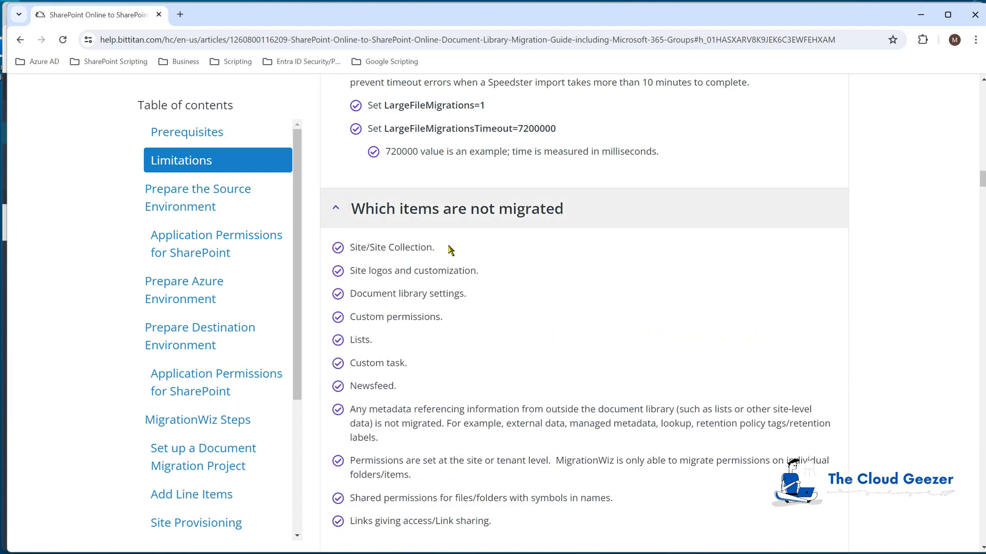
pyautogui.scroll(-1, 495, 252)
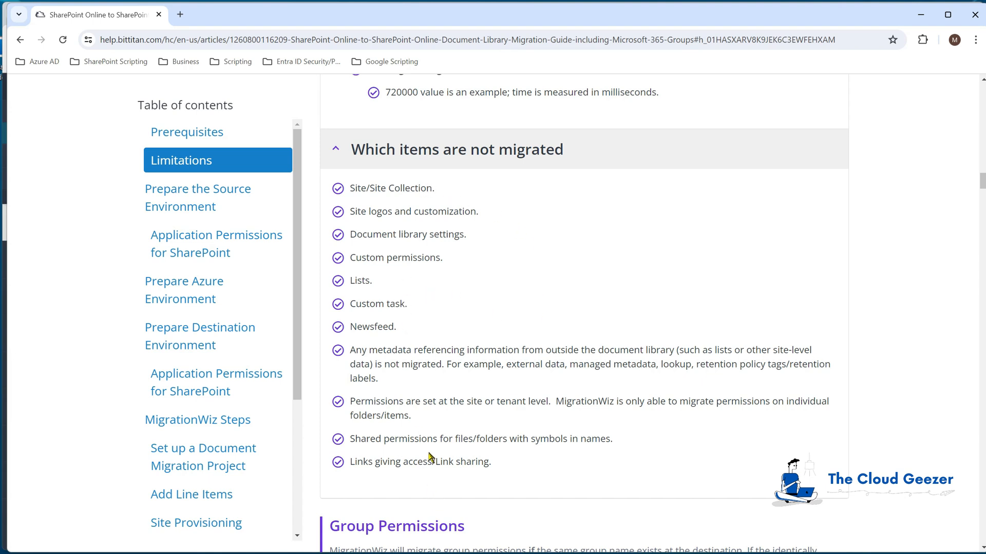
pyautogui.click(336, 152)
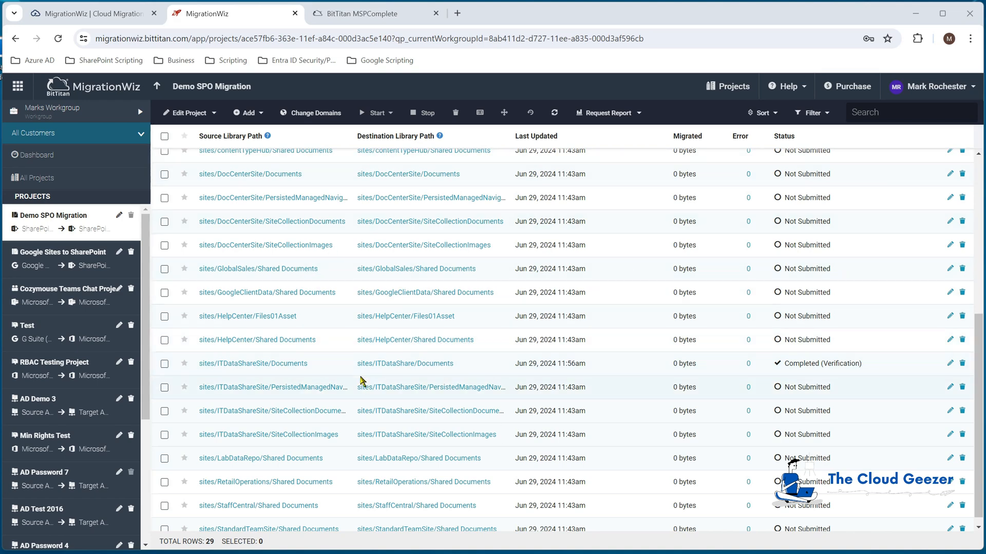
# Review the pre-stage migration options and scheduling for the sites/ITDataShareSite/Documents item, and close them without starting a migration.
pyautogui.click(165, 365)
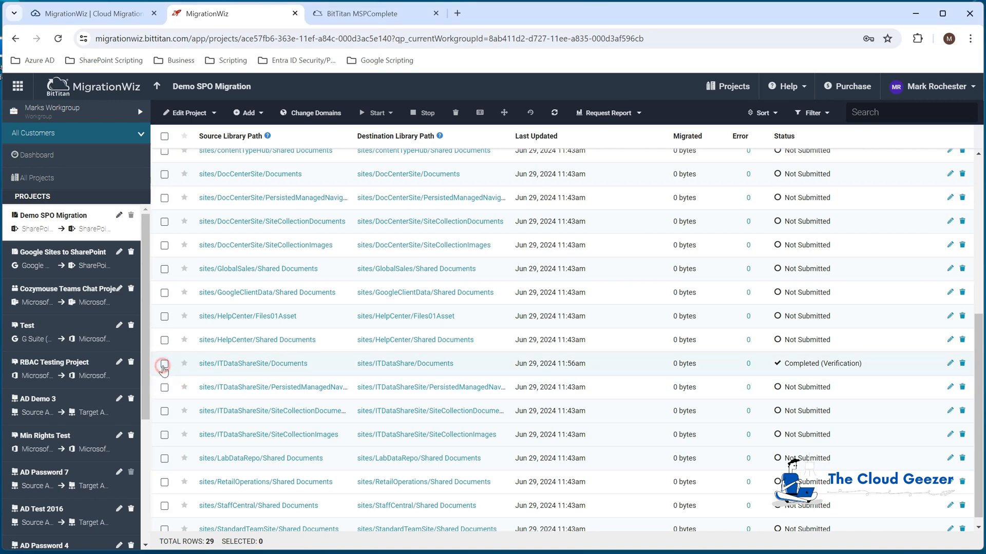
pyautogui.click(390, 114)
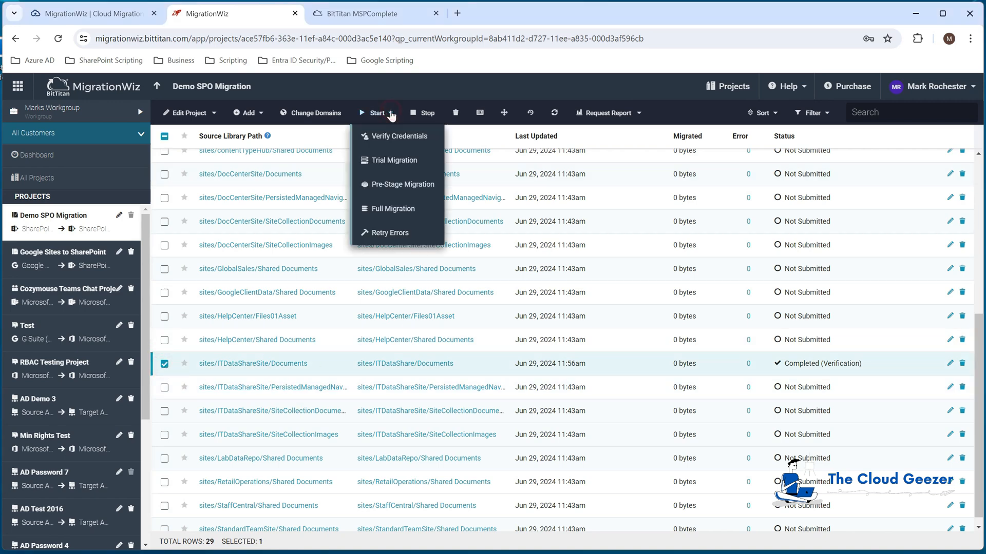
pyautogui.click(420, 187)
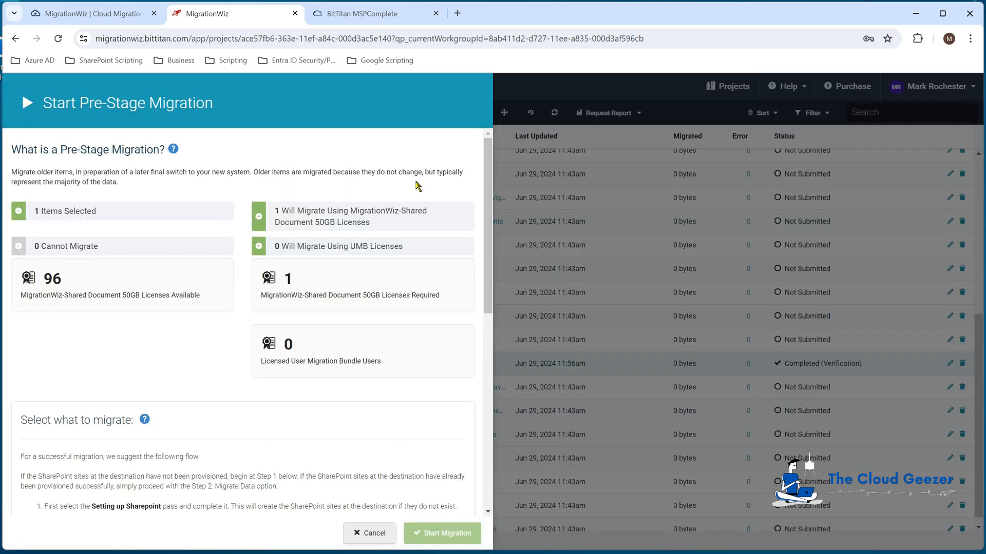
pyautogui.scroll(-3, 240, 372)
pyautogui.scroll(-5, 239, 376)
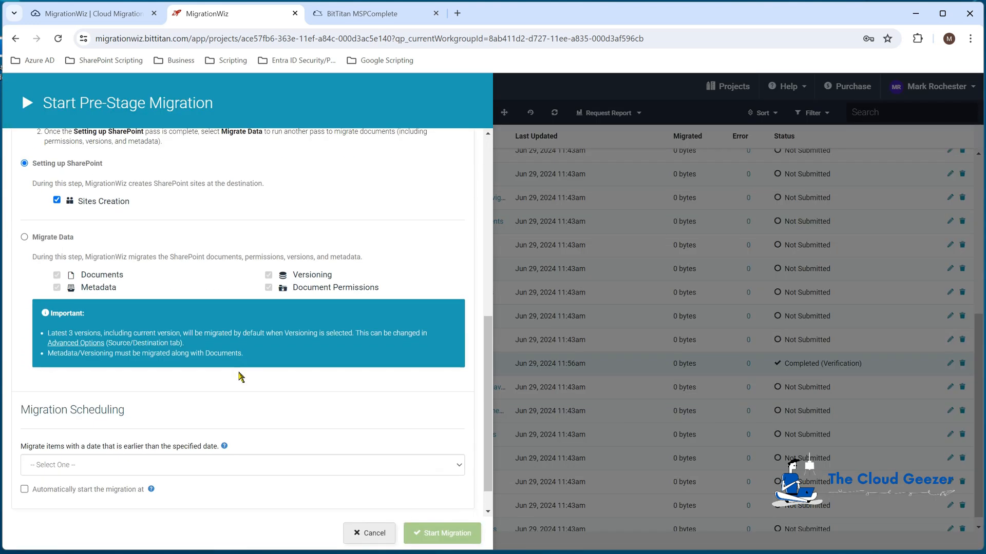
pyautogui.click(129, 432)
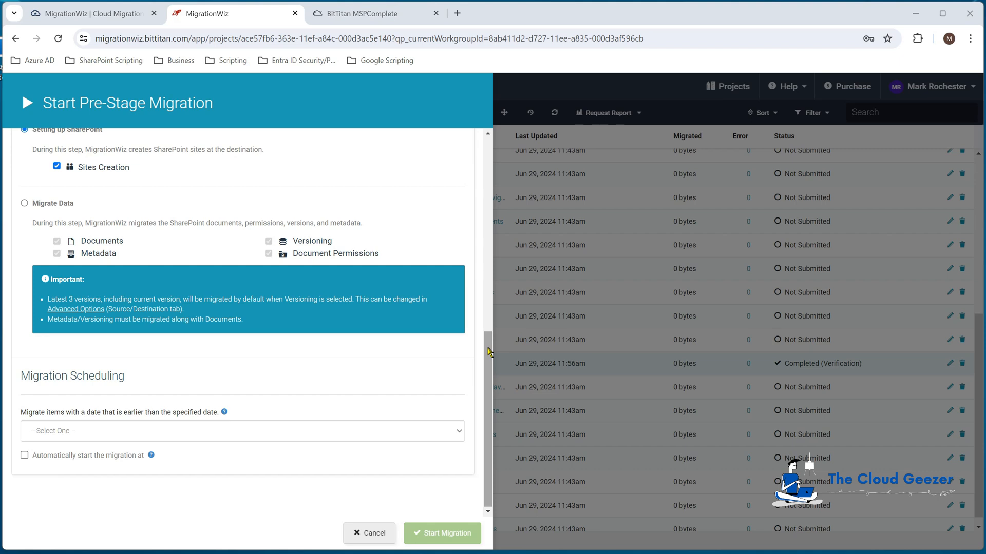
pyautogui.moveTo(489, 352); pyautogui.dragTo(496, 273)
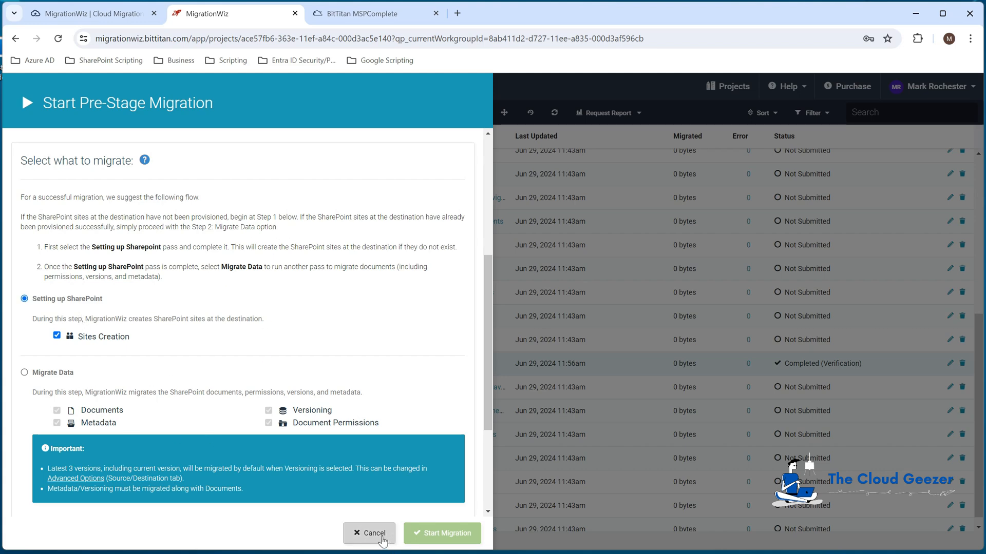
pyautogui.click(370, 535)
# Start a full migration of the selected item using Migrate Data with Documents, Metadata, Versioning and Document Permissions included.
pyautogui.click(388, 114)
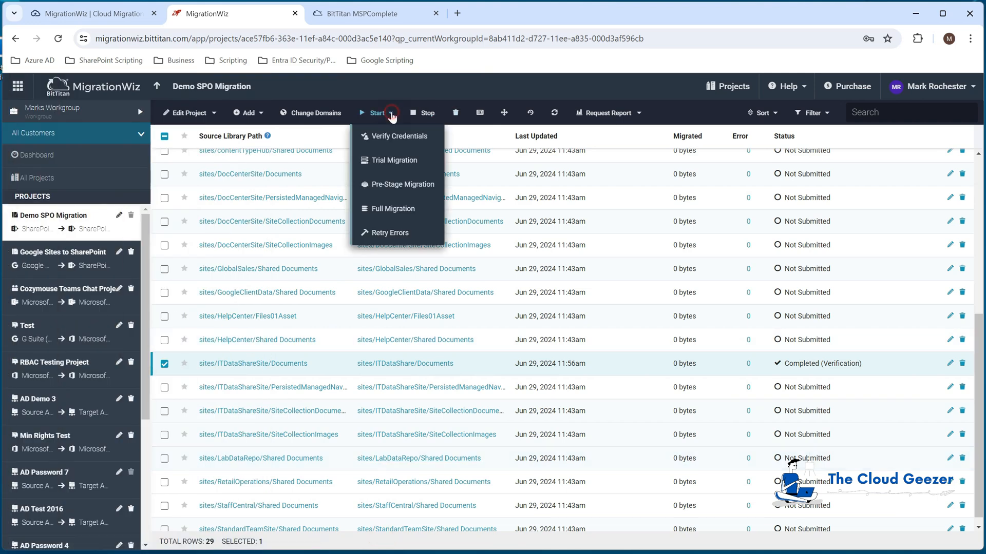
pyautogui.click(392, 209)
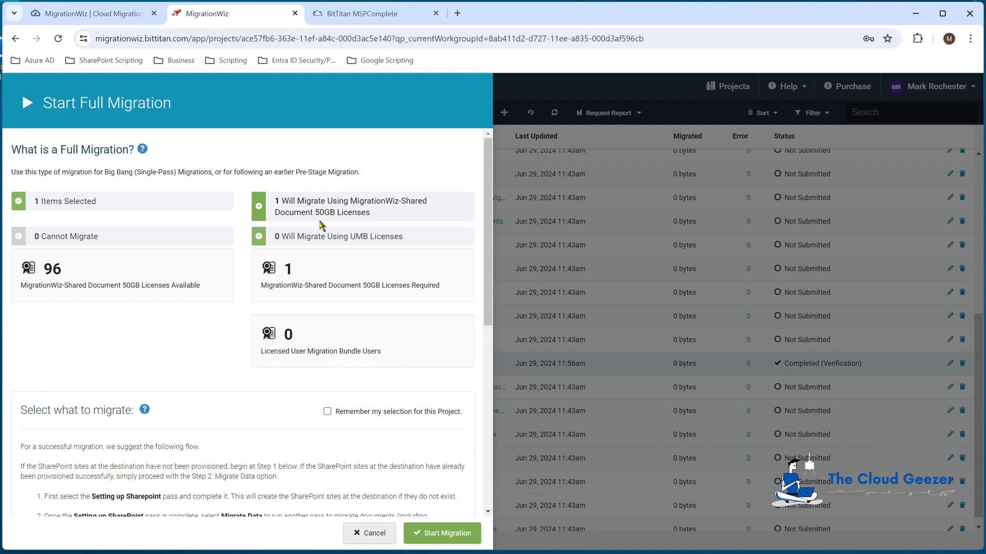
pyautogui.scroll(-5, 165, 307)
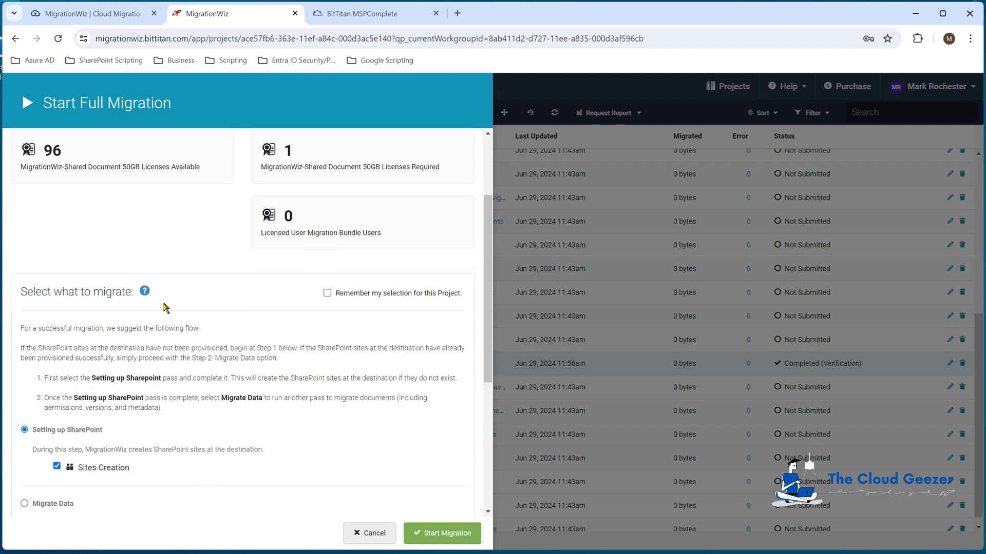
pyautogui.click(25, 326)
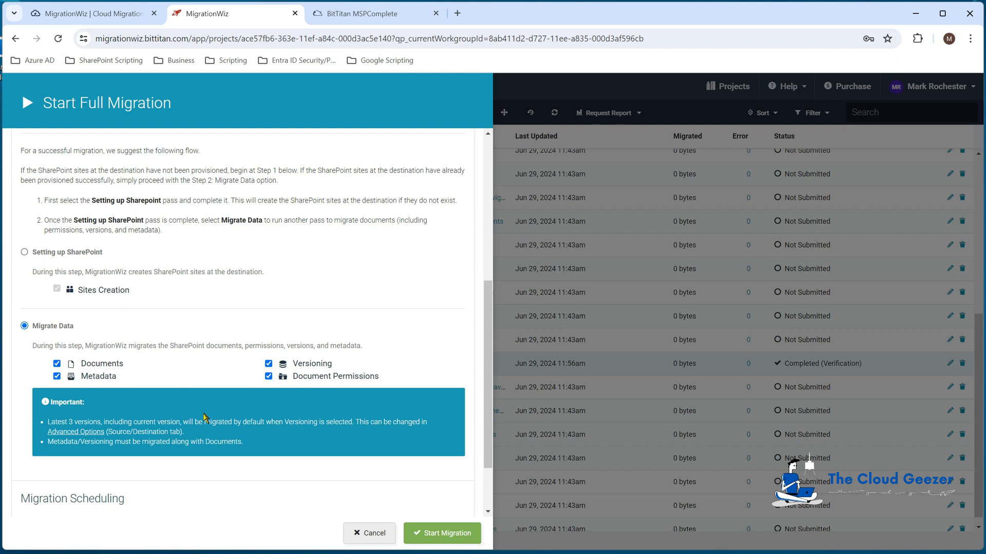
pyautogui.scroll(-2, 206, 417)
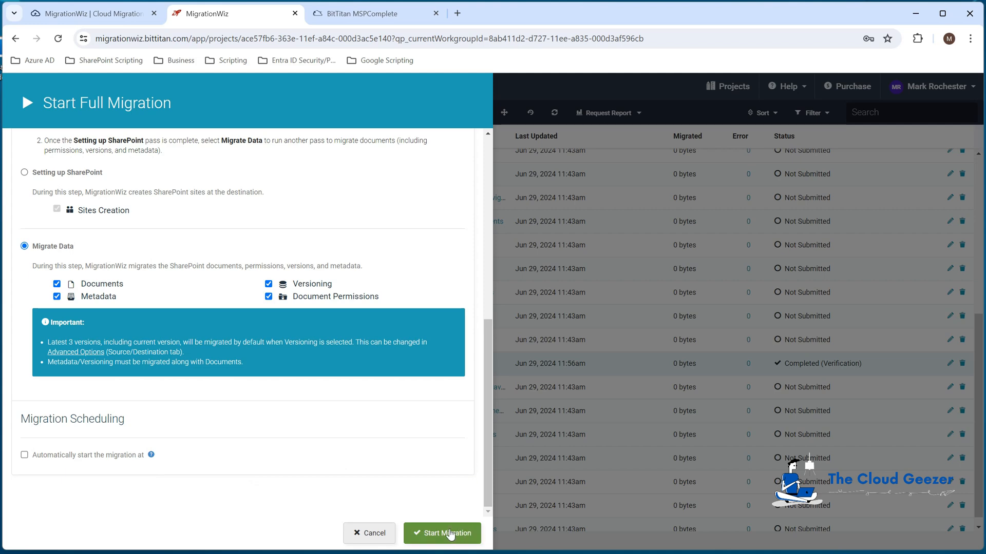
pyautogui.click(450, 535)
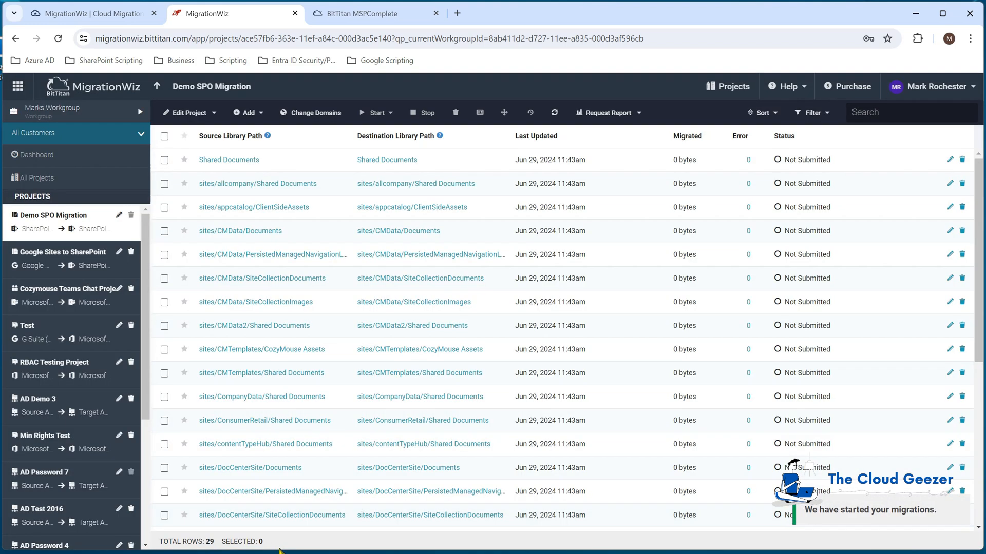
# Open the migration details of sites/ITDataShareSite/Documents and review the folder summary, migrated items and errors.
pyautogui.scroll(-5, 354, 440)
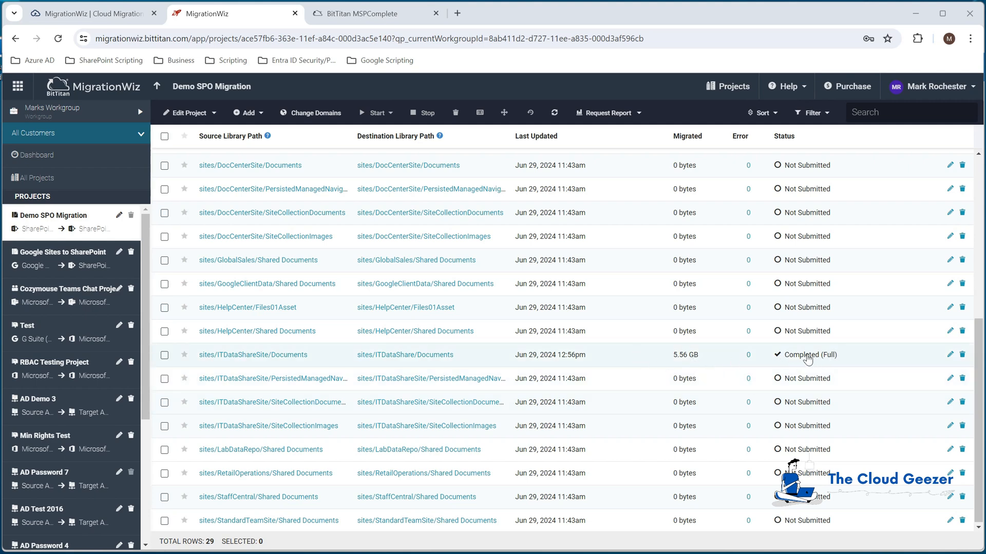
pyautogui.click(296, 356)
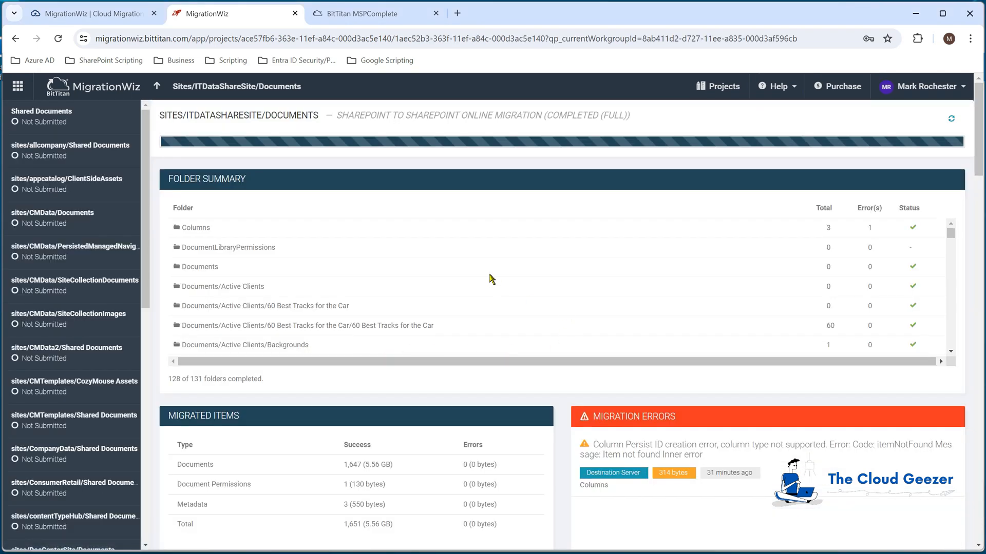
pyautogui.scroll(-3, 542, 284)
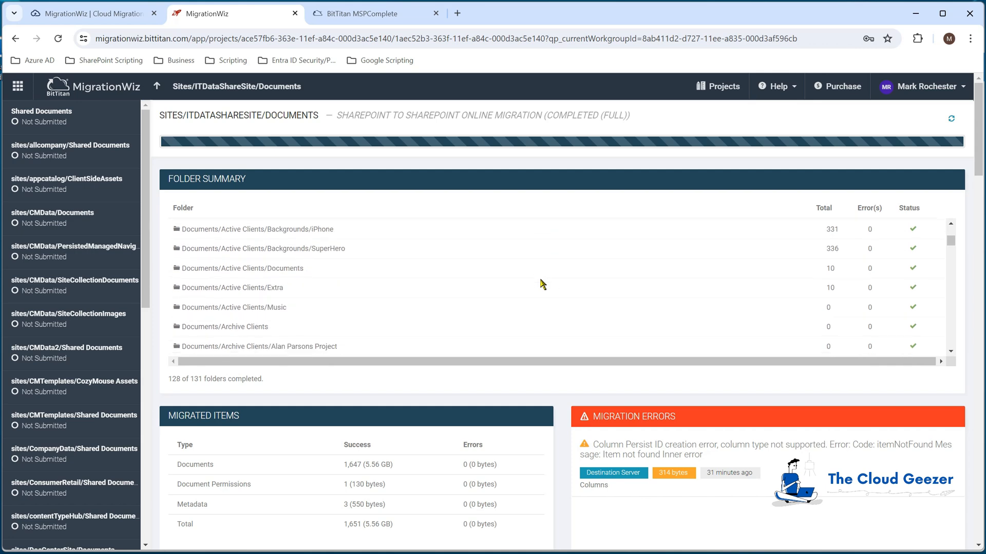
pyautogui.scroll(-3, 542, 284)
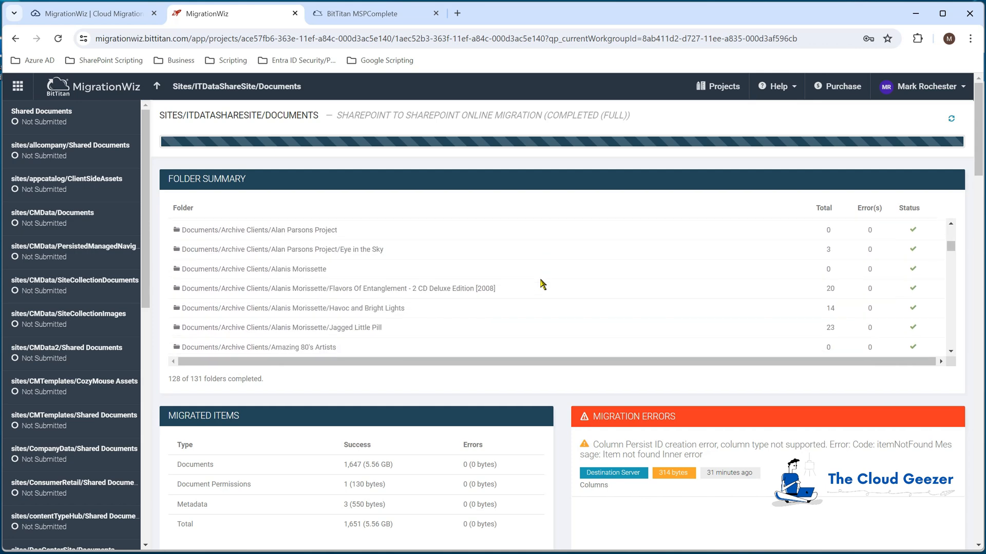
pyautogui.scroll(-3, 542, 284)
pyautogui.scroll(5, 542, 283)
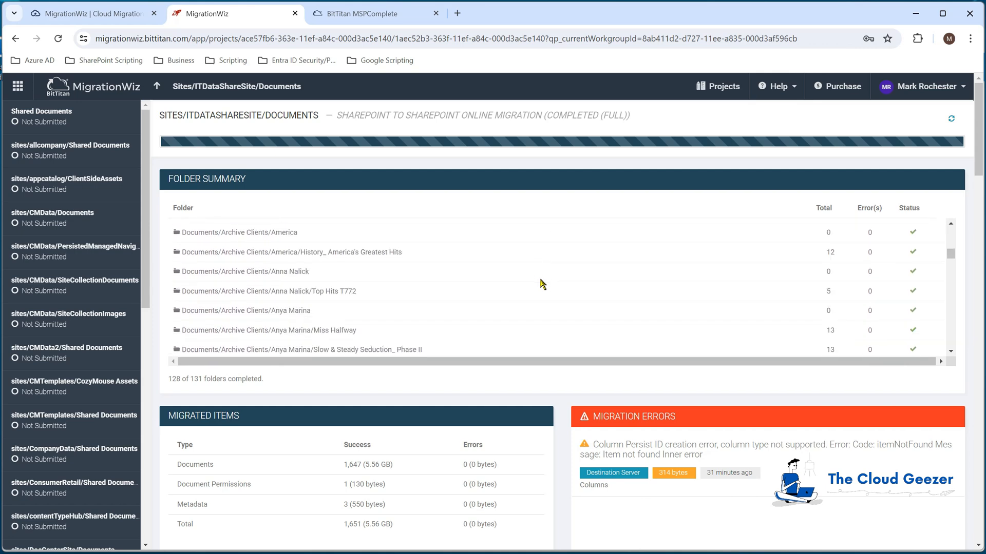
pyautogui.scroll(2, 542, 284)
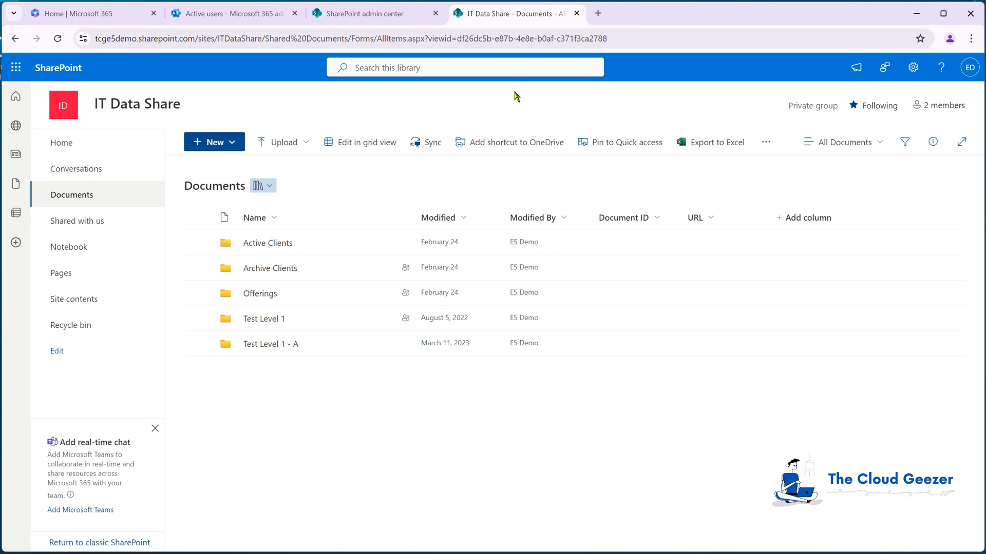
# Reload the destination IT Data Share library, inspect the nested 60 Best Tracks for the Car folder under Active Clients, and return to Documents.
pyautogui.click(742, 40)
pyautogui.press('Return')
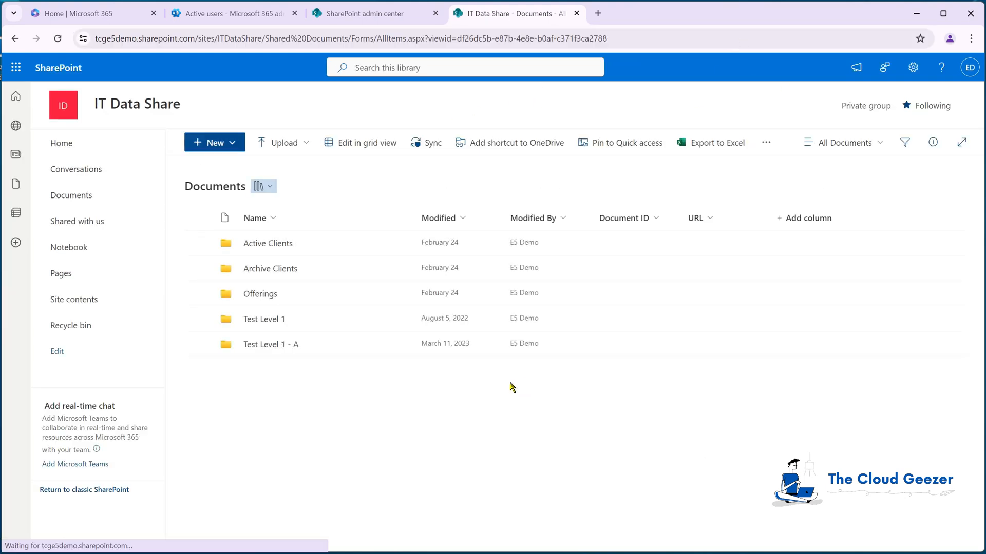
pyautogui.click(272, 244)
pyautogui.click(266, 247)
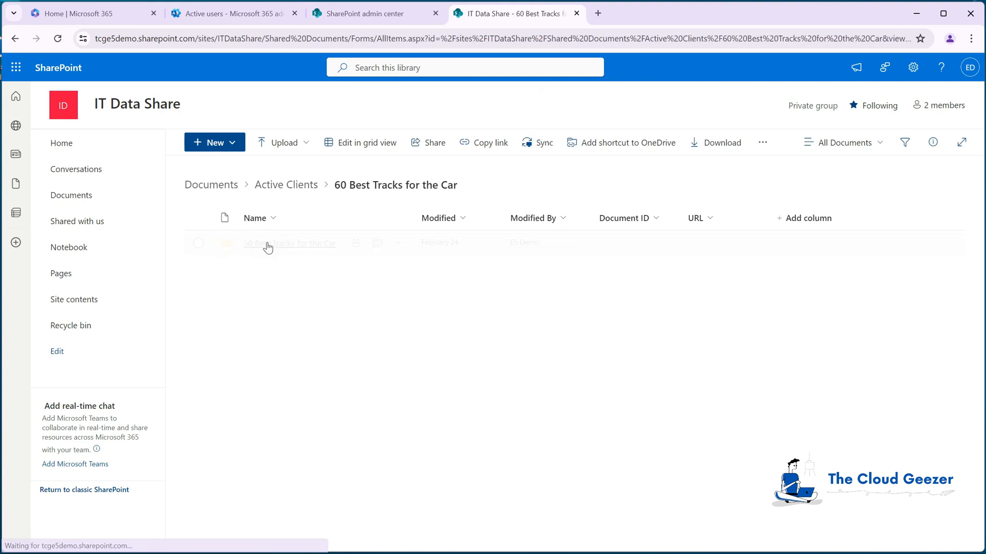
pyautogui.click(265, 246)
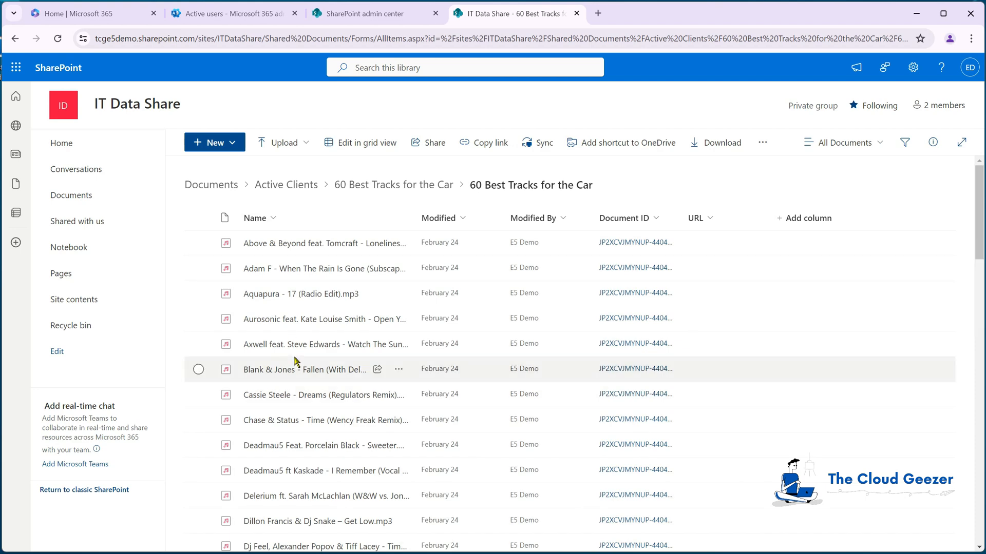
pyautogui.scroll(-5, 308, 369)
pyautogui.scroll(-1, 294, 361)
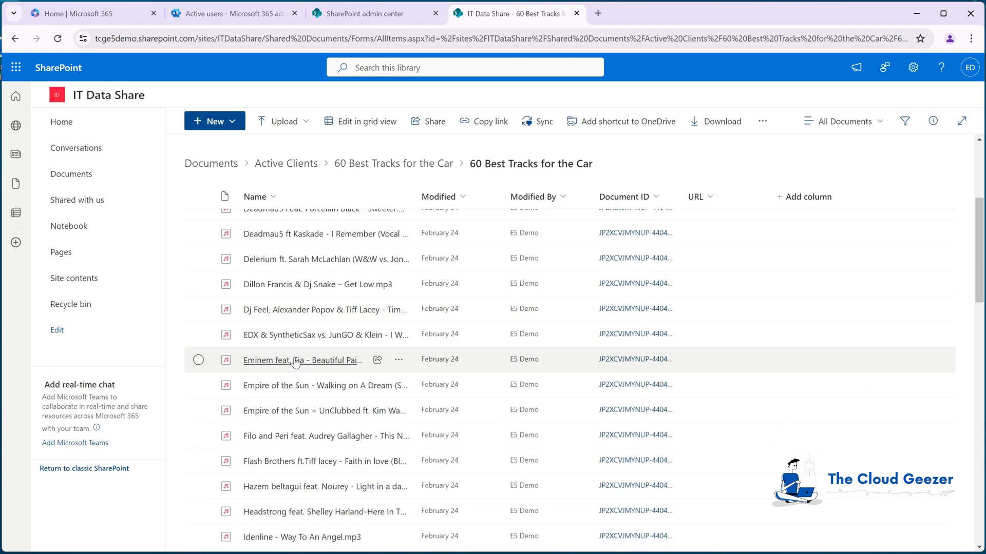
pyautogui.scroll(5, 295, 362)
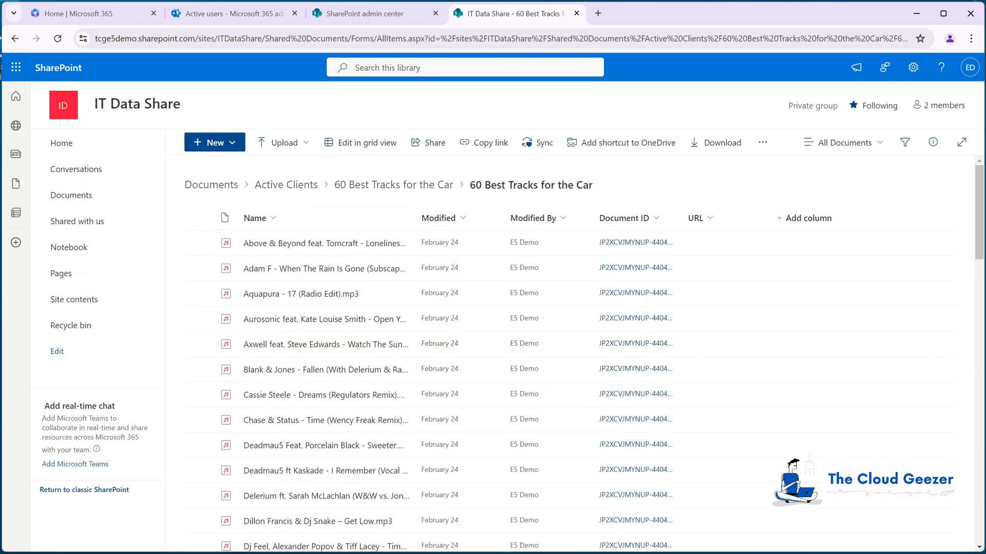
pyautogui.click(211, 185)
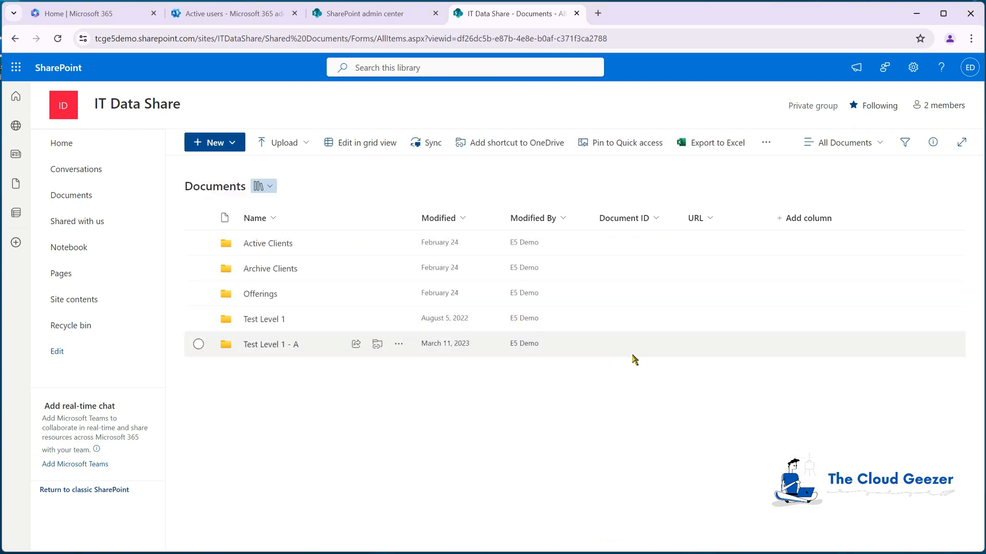
# In the destination SharePoint admin center, close the IT Data Share details and reload the active sites to check its storage used.
pyautogui.click(366, 13)
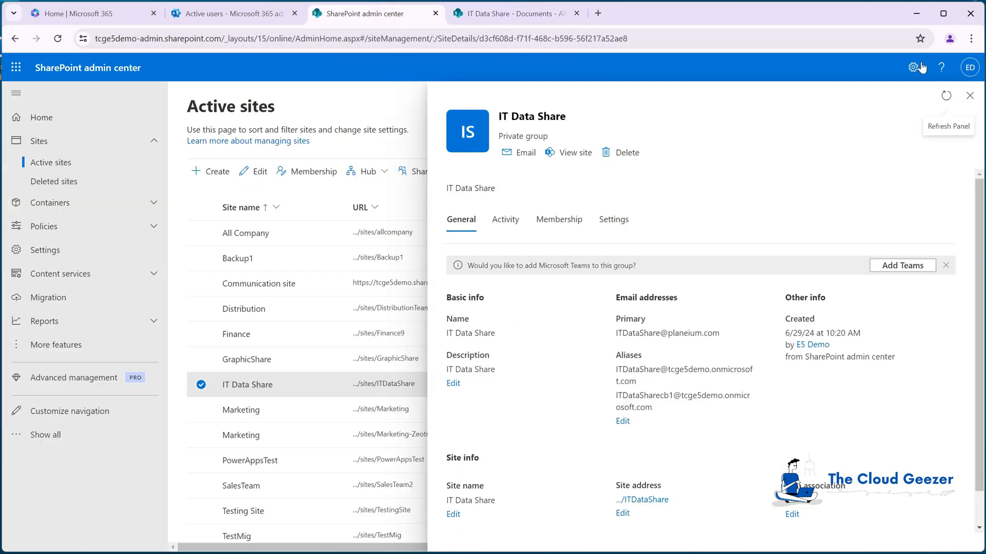
pyautogui.click(970, 96)
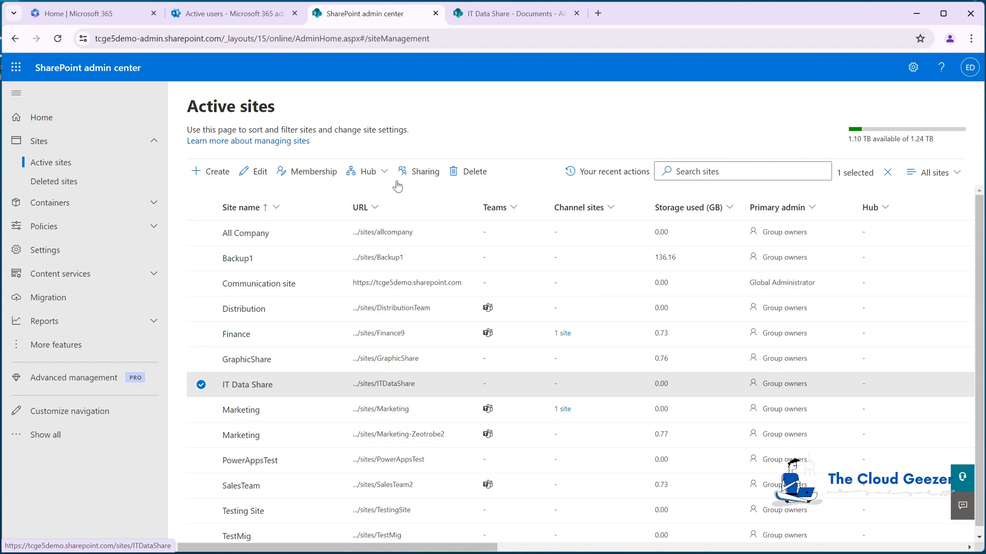
pyautogui.click(581, 39)
pyautogui.press('Return')
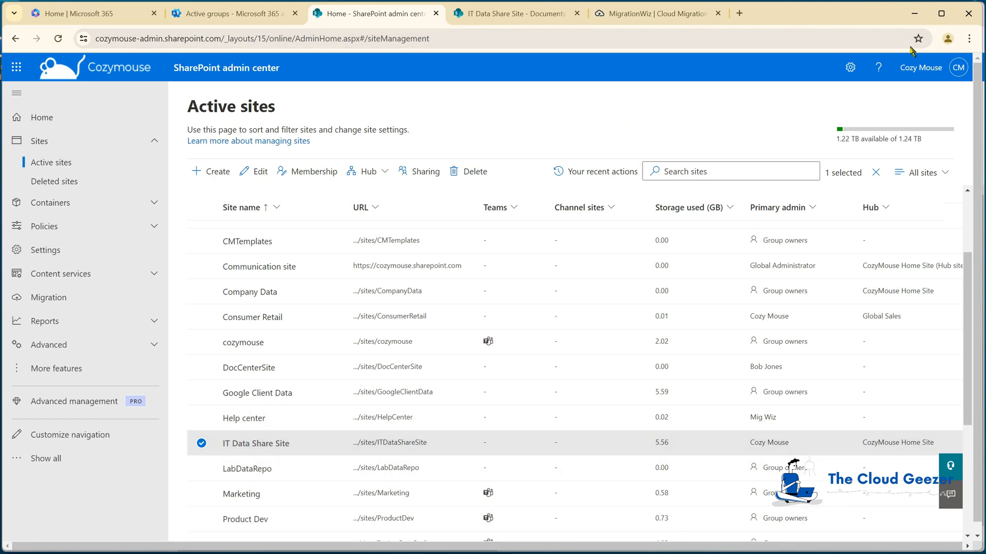
# Return from the source tenant's admin center to the destination's and refresh the active sites list to recheck IT Data Share's storage.
pyautogui.click(915, 14)
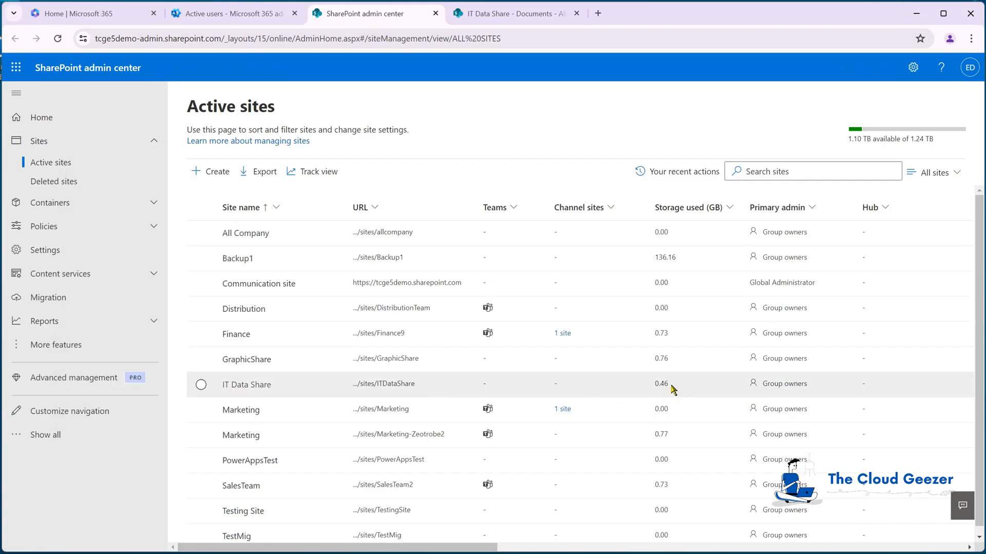
pyautogui.click(565, 39)
pyautogui.press('Return')
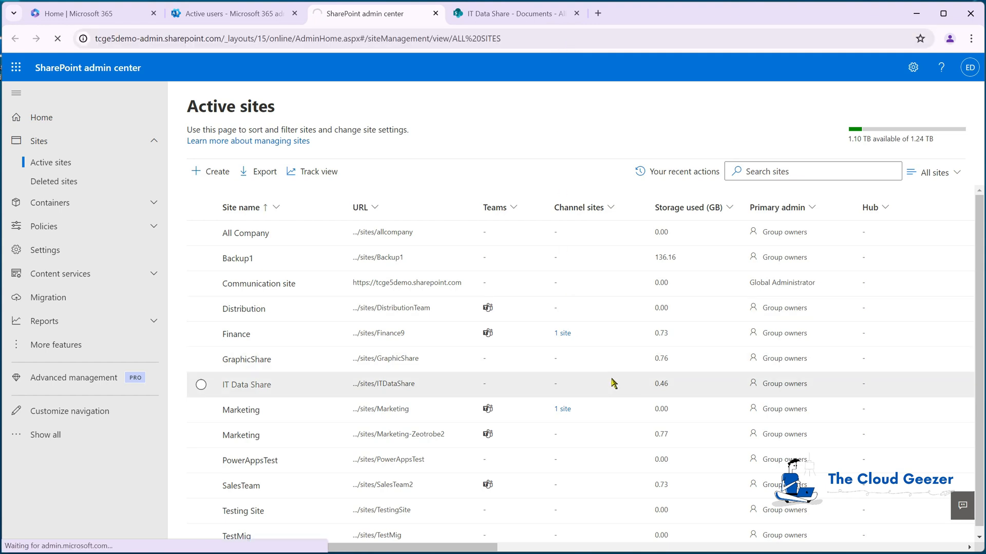